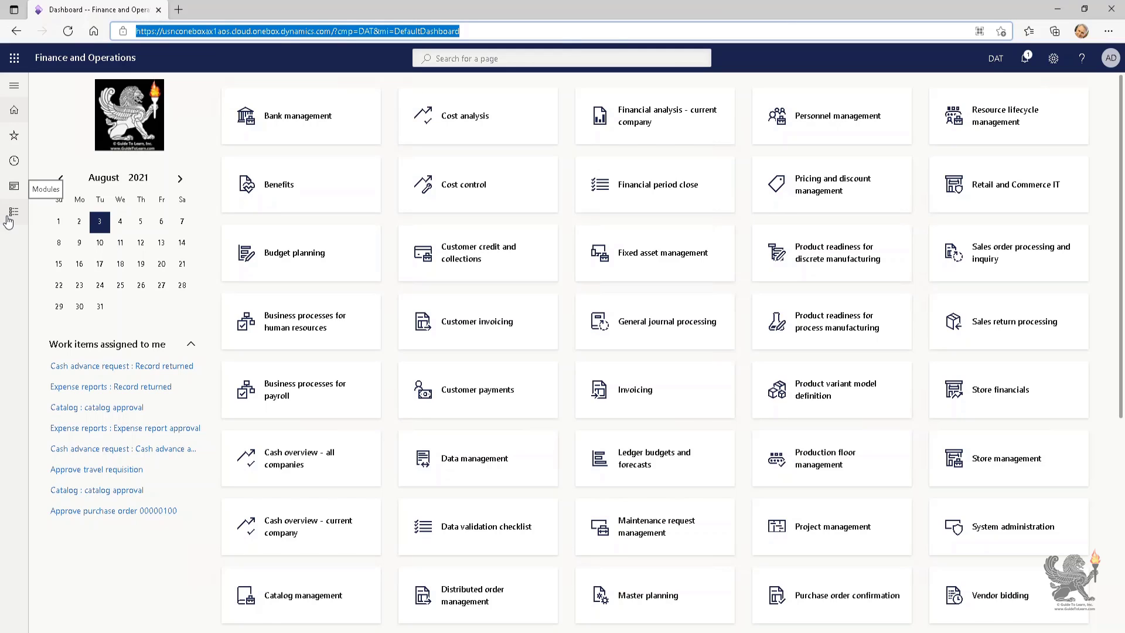
# Step: Browse the workspaces and favourites list, then open the Electronic reporting workspace
pyautogui.click(14, 186)
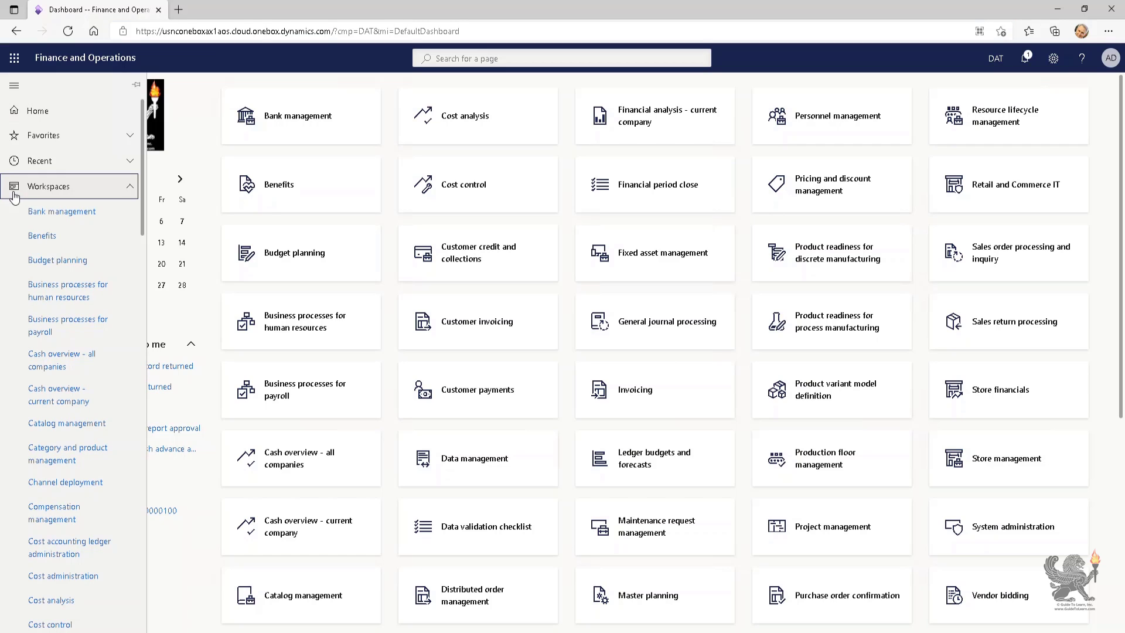
pyautogui.scroll(-6, 70, 326)
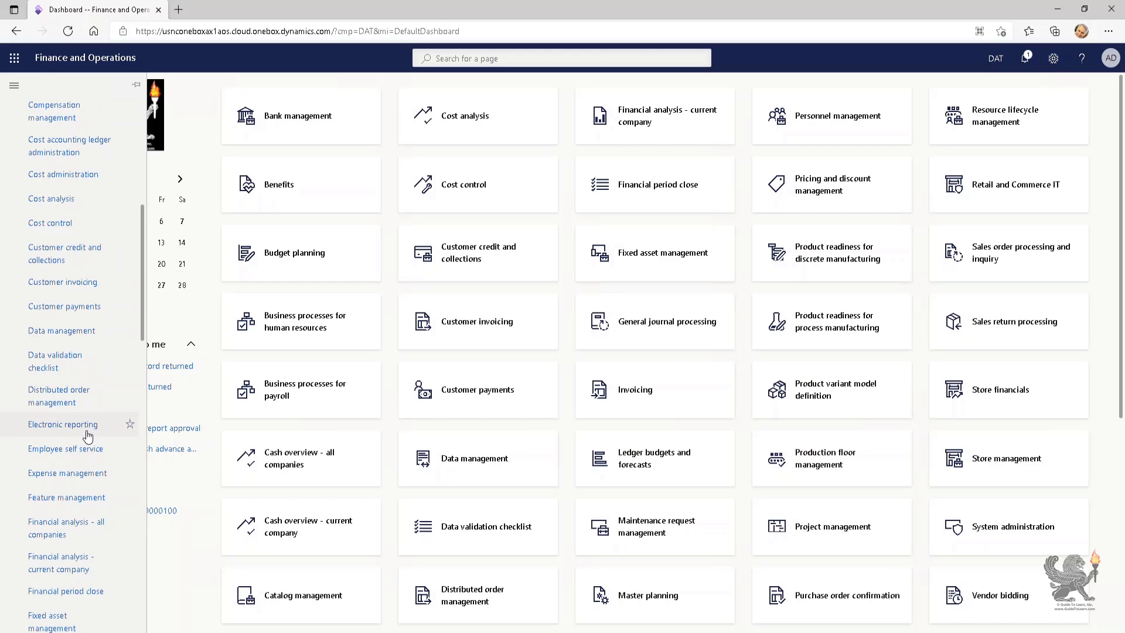
pyautogui.scroll(8, 125, 431)
pyautogui.click(138, 186)
pyautogui.click(137, 143)
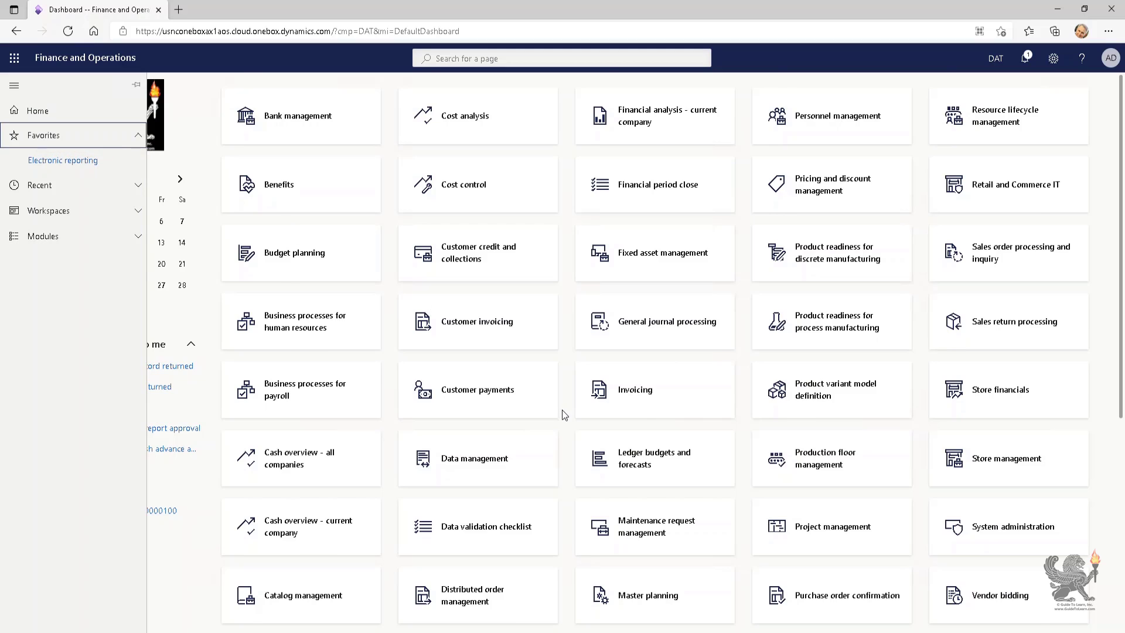
pyautogui.scroll(-5, 561, 411)
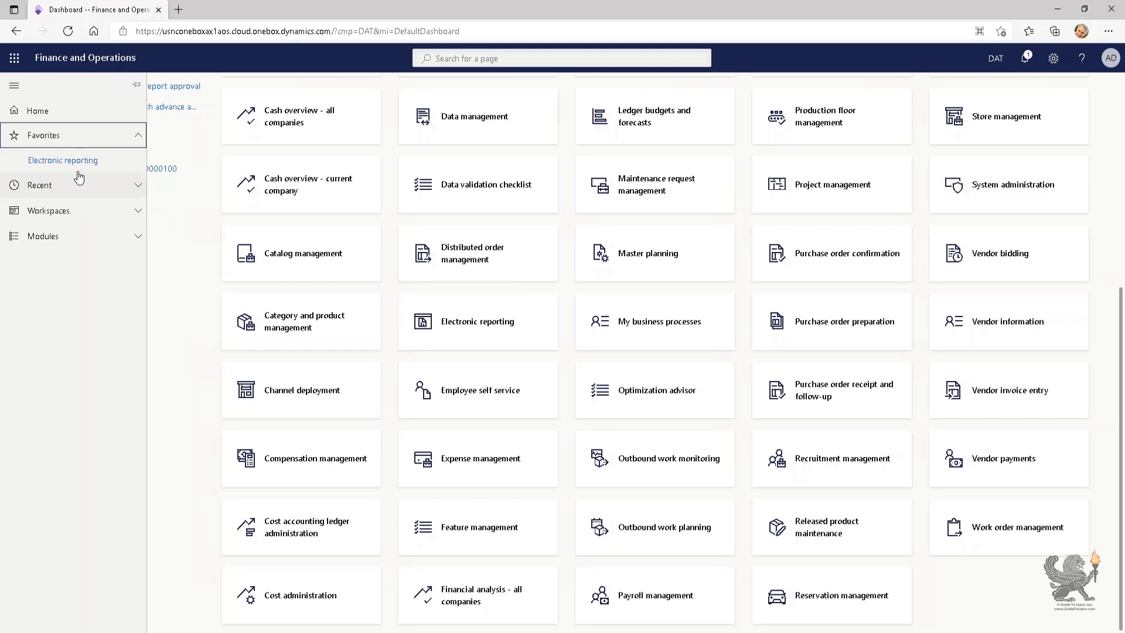
pyautogui.click(469, 326)
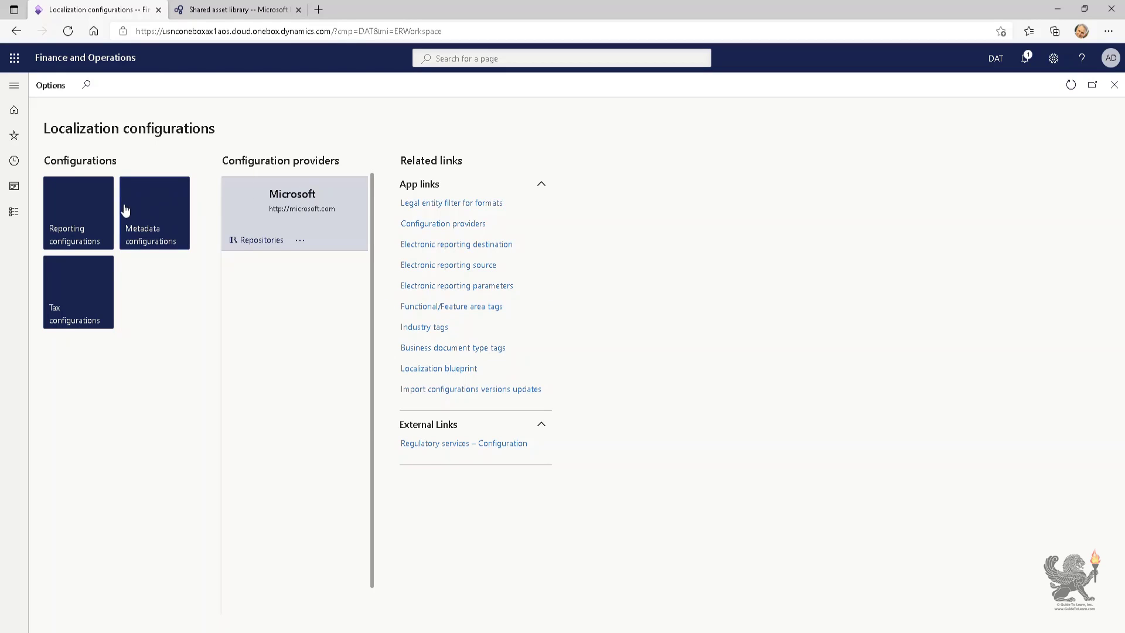
# Step: Select Chart of Account XML MX under Electronic ledger accounting model MX and open its format for design
pyautogui.click(78, 212)
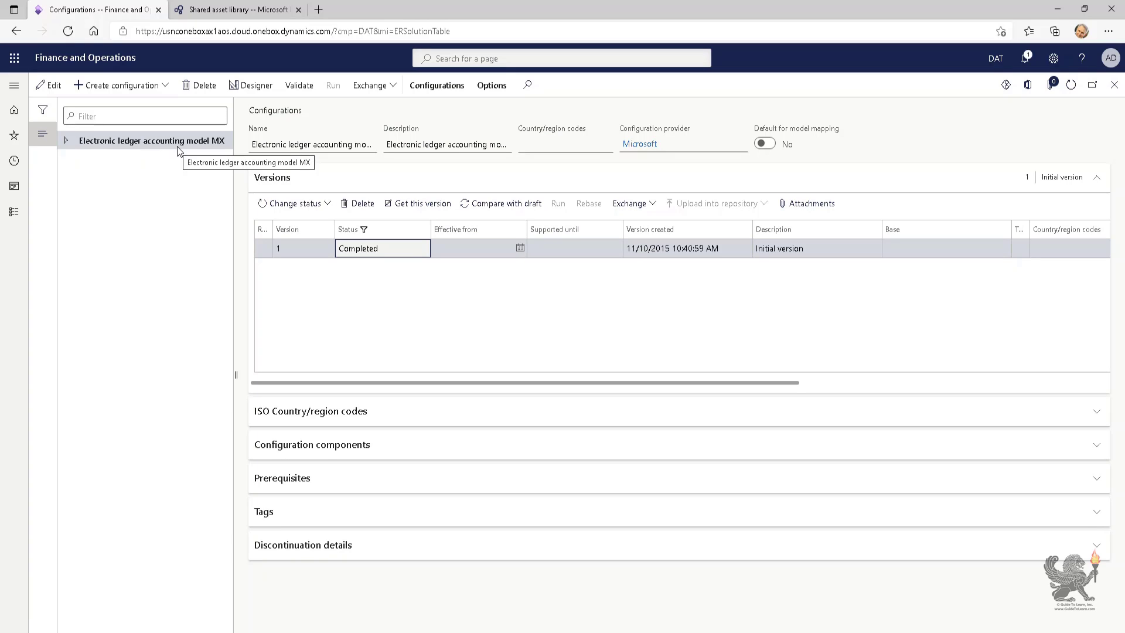
pyautogui.click(66, 144)
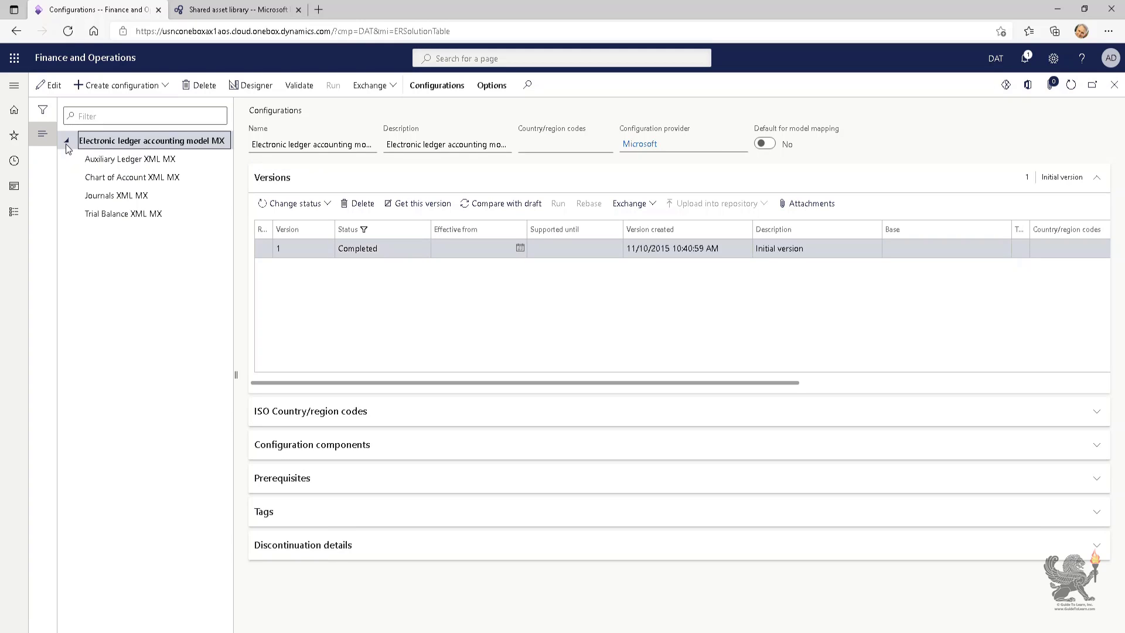
pyautogui.click(128, 178)
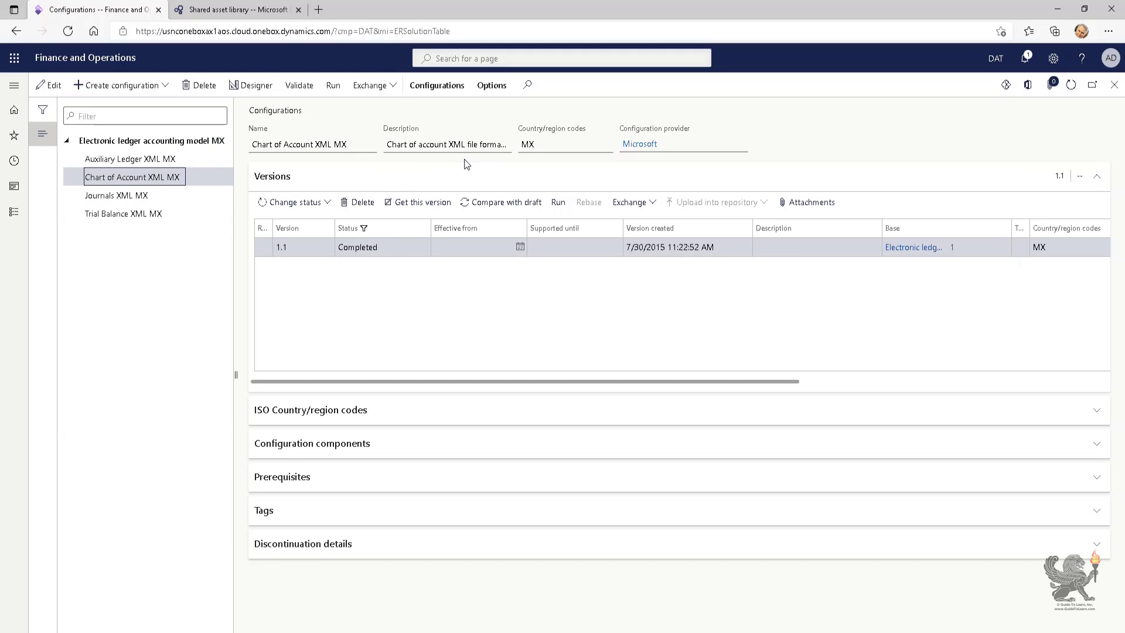
pyautogui.click(300, 445)
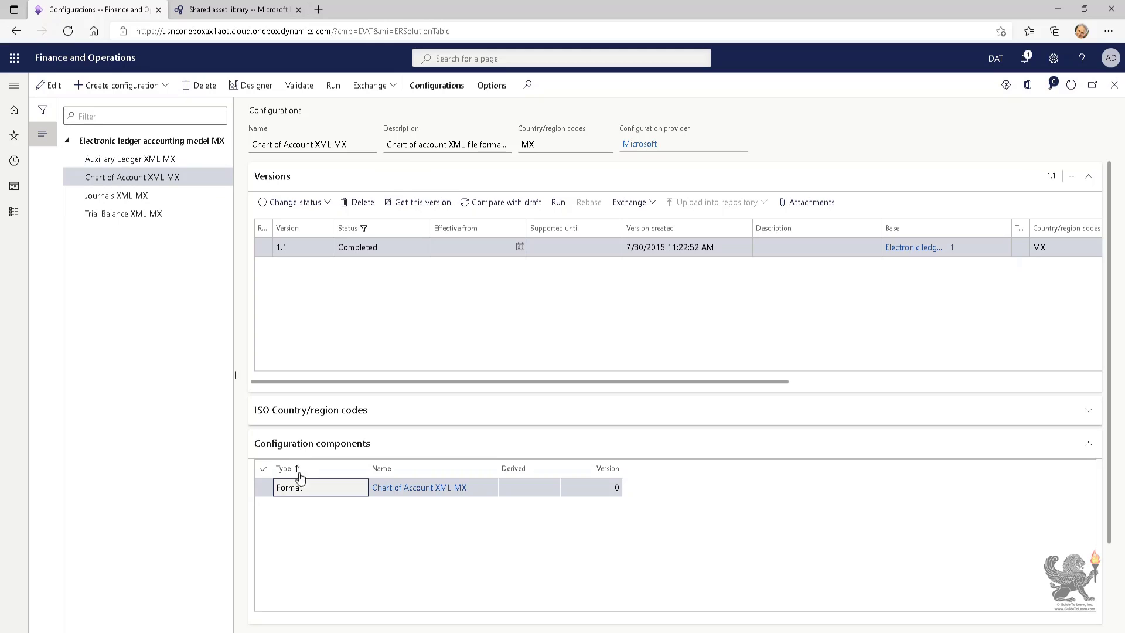
pyautogui.click(424, 491)
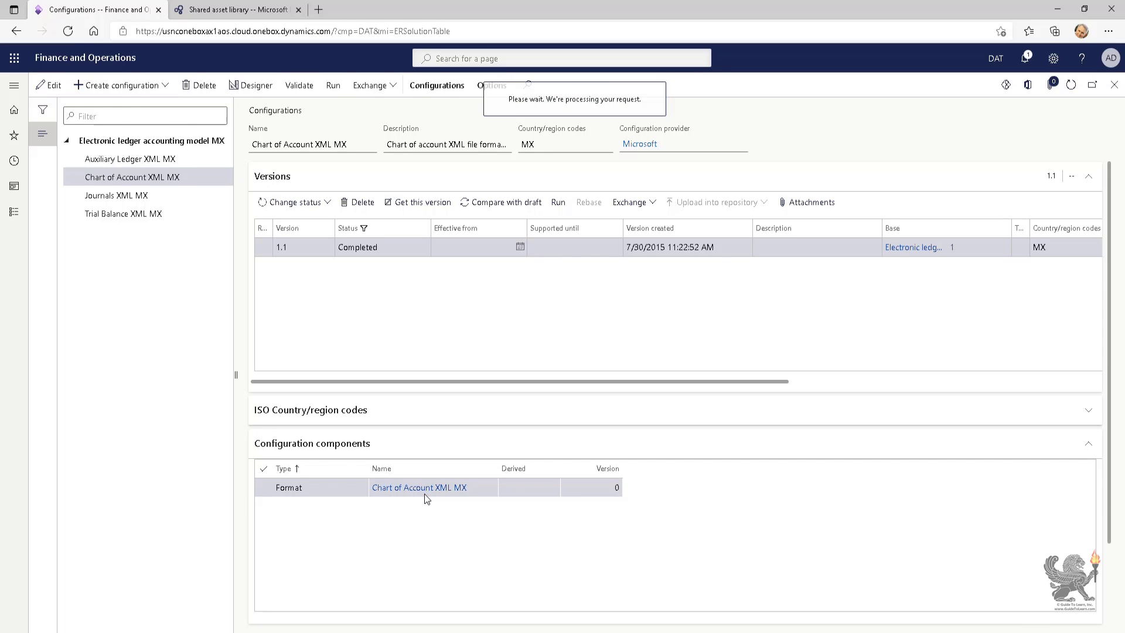
# Step: Expand File, Catalogo and Ctas, and inspect the Version, Mes and CodAgrup attributes
pyautogui.click(81, 181)
pyautogui.click(87, 199)
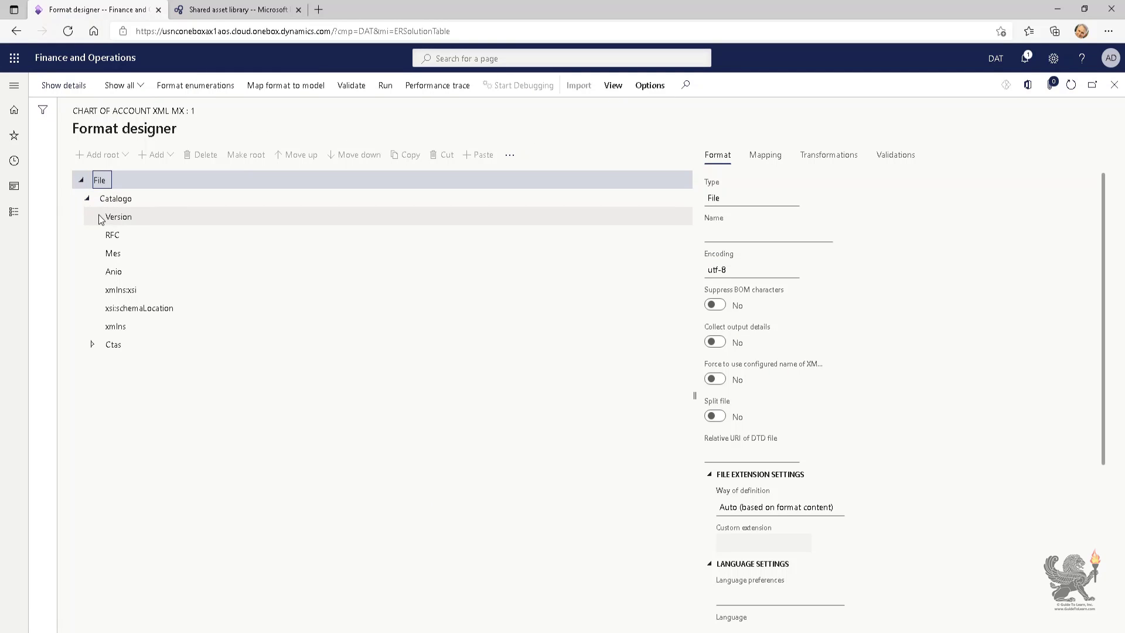
pyautogui.click(92, 346)
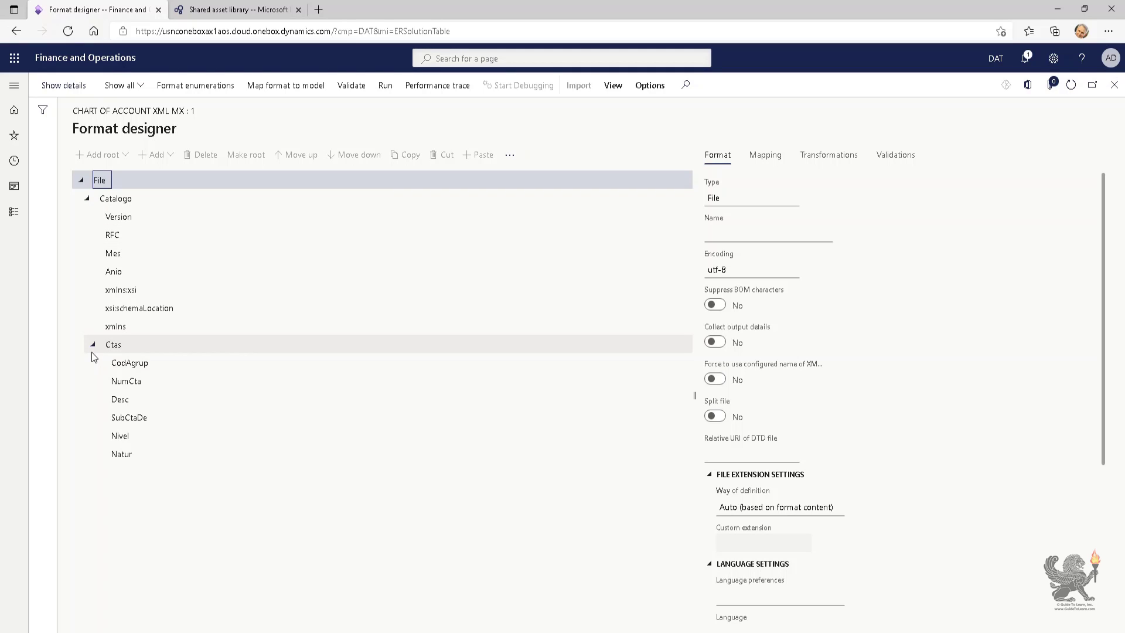
pyautogui.click(117, 216)
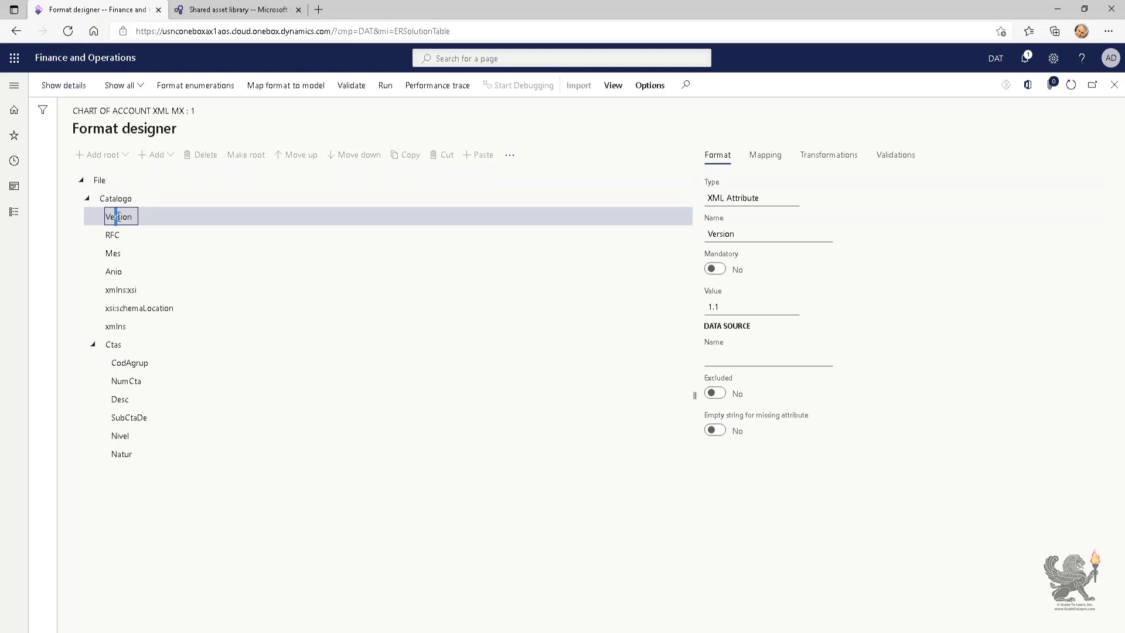
pyautogui.click(113, 253)
pyautogui.click(125, 363)
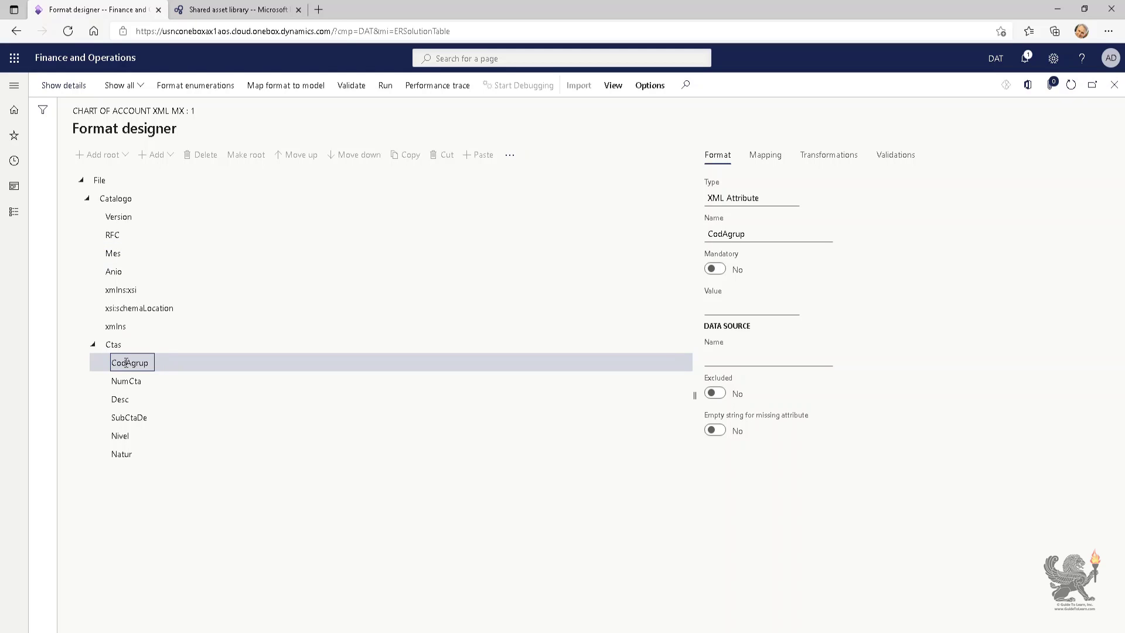
# Step: In the mapping, browse model > Auxiliary ledger > Details fields Accounting date and Concept, then return to Format
pyautogui.click(765, 155)
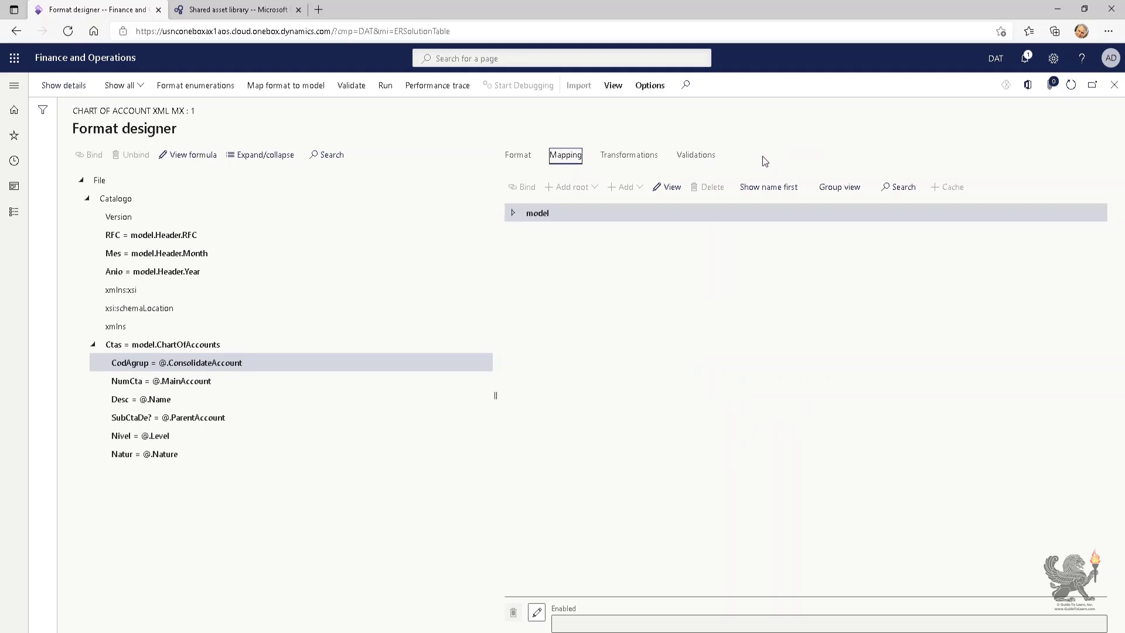
pyautogui.click(513, 213)
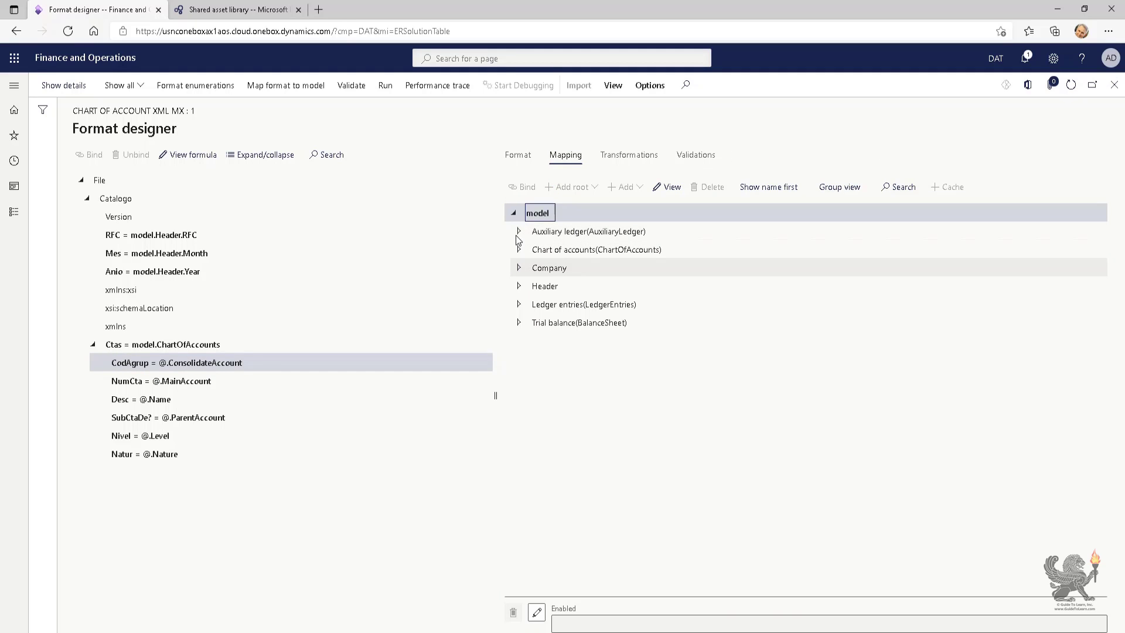
pyautogui.click(518, 232)
pyautogui.click(524, 268)
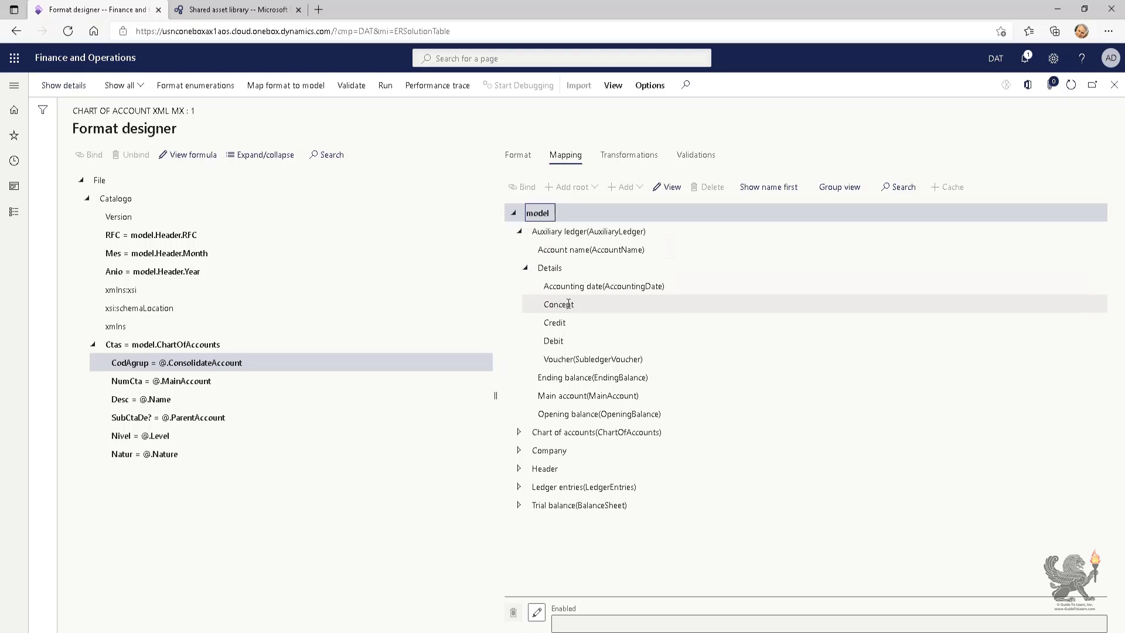
pyautogui.click(578, 292)
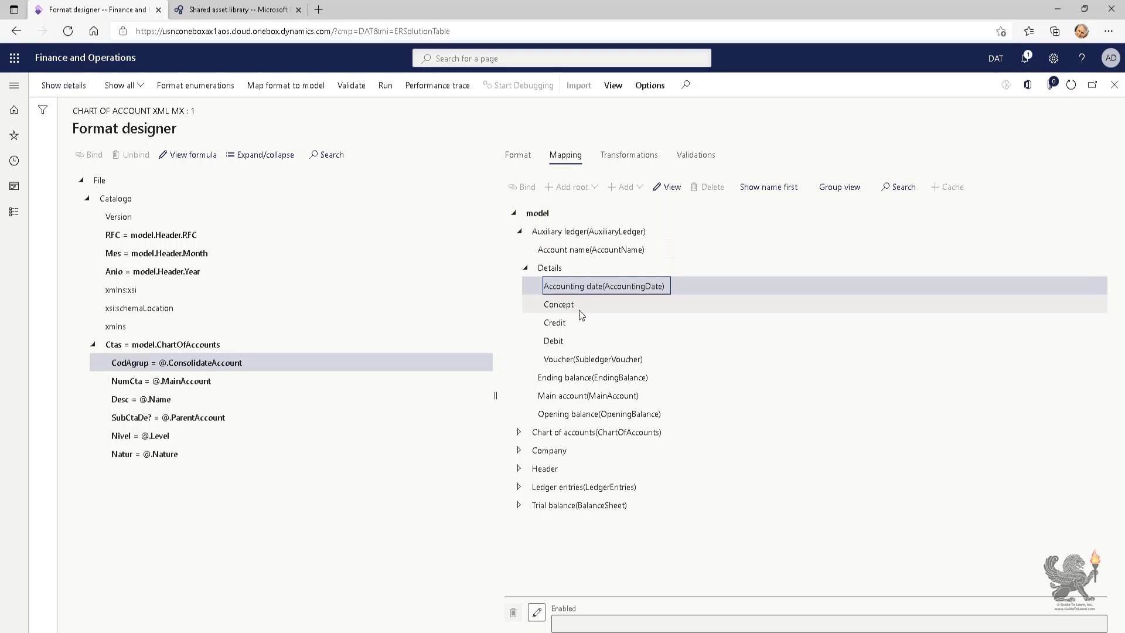
pyautogui.click(577, 305)
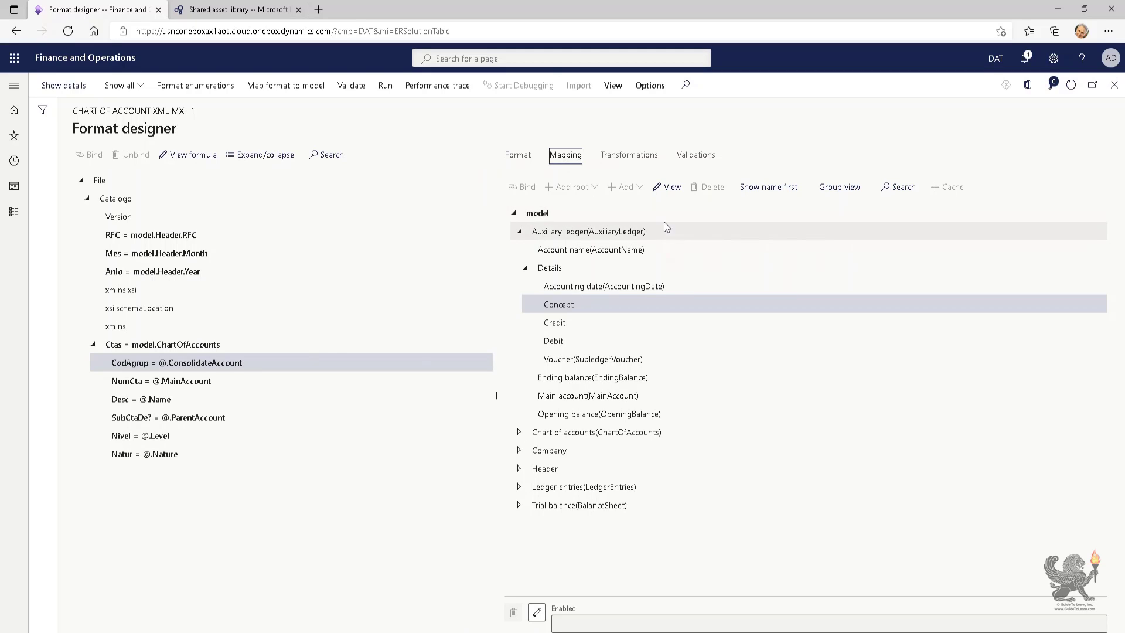
pyautogui.click(518, 155)
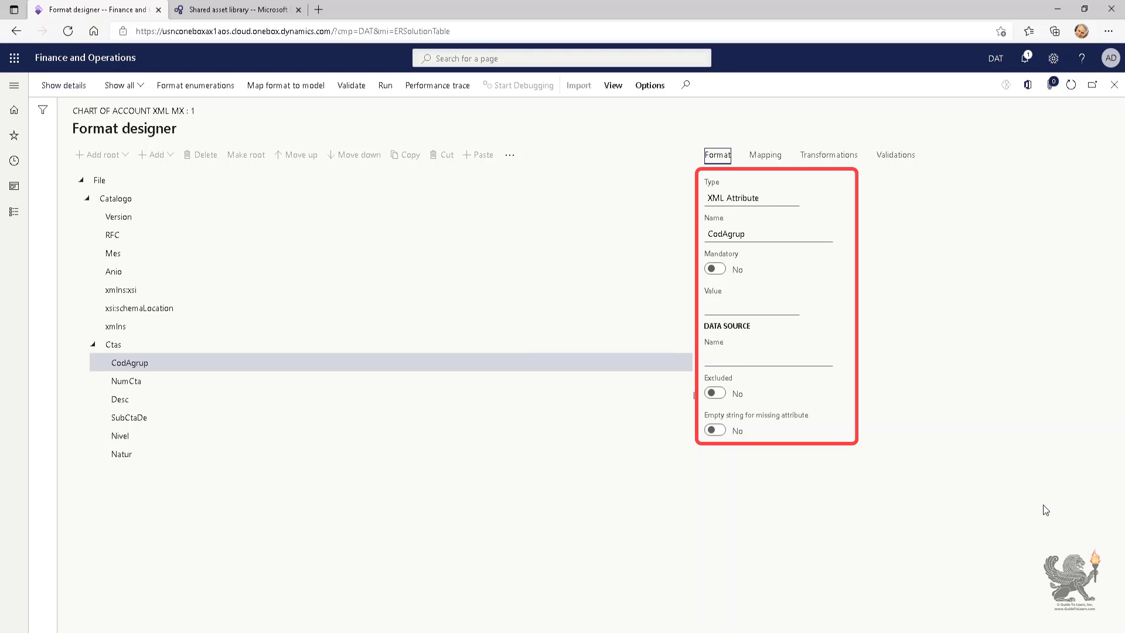
# Step: Review the mapping again through model > Auxiliary ledger > Details, selecting Accounting date and Concept
pyautogui.click(762, 159)
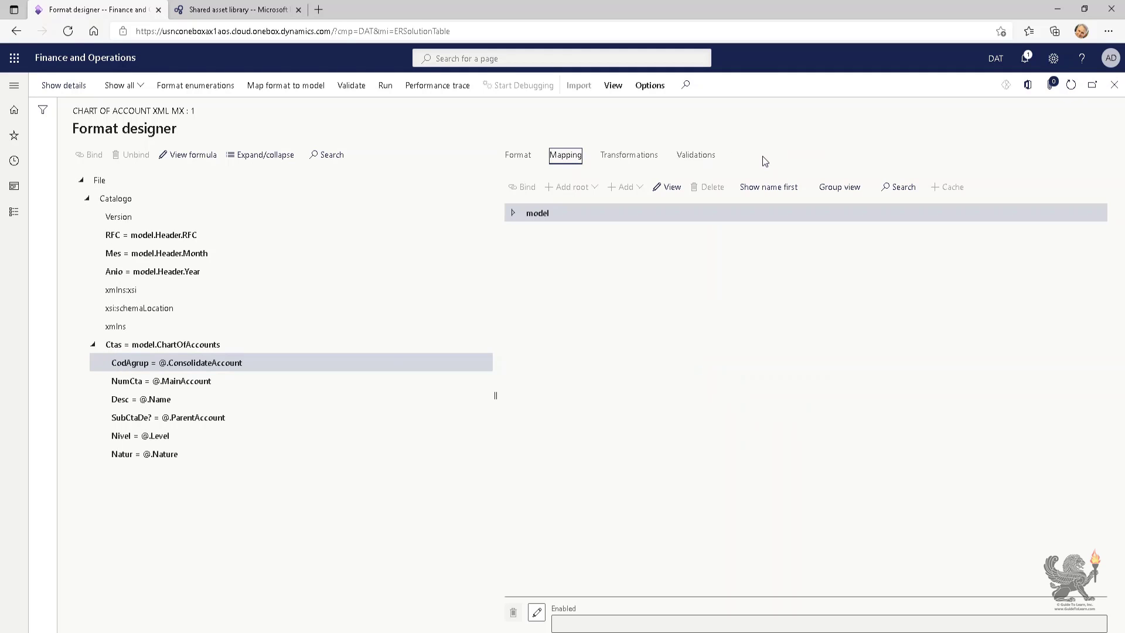
pyautogui.click(514, 213)
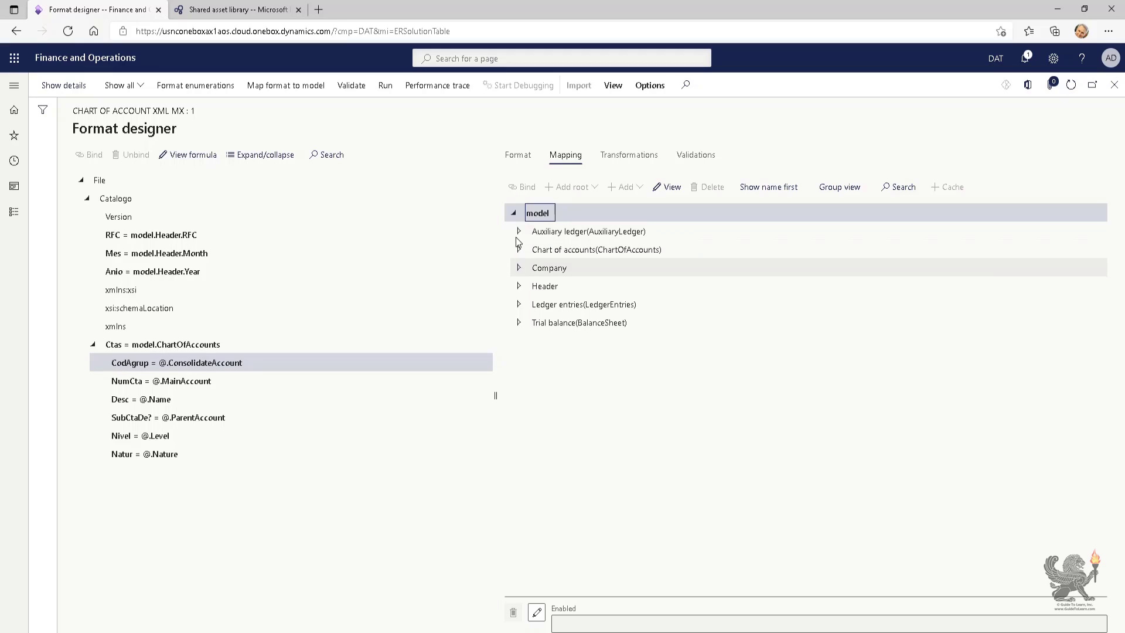
pyautogui.click(519, 231)
pyautogui.click(525, 268)
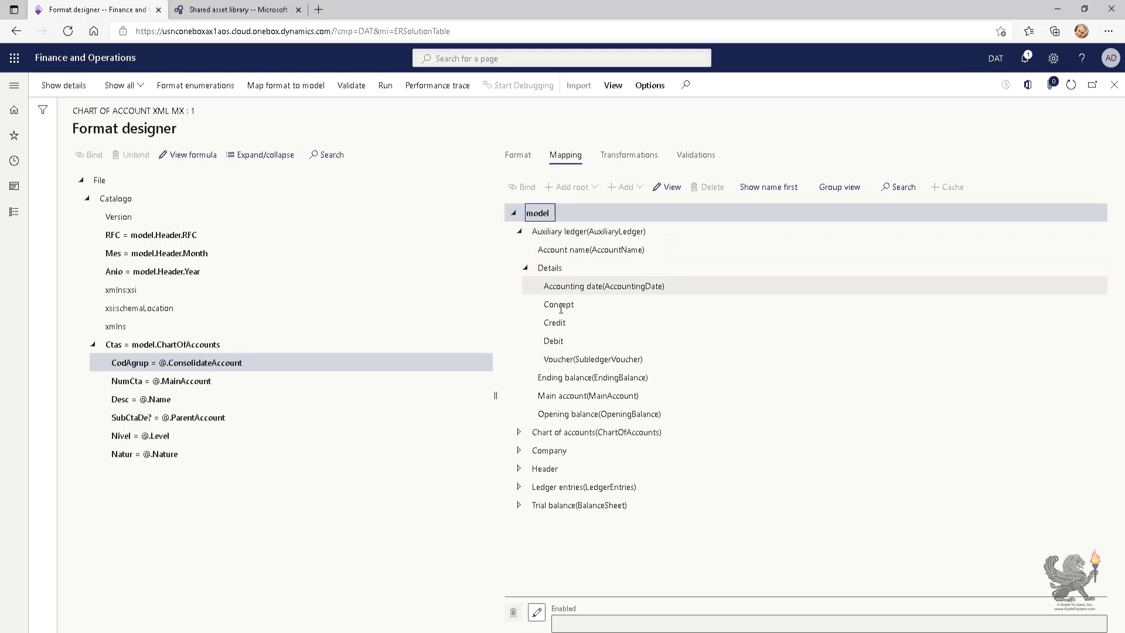
pyautogui.click(574, 290)
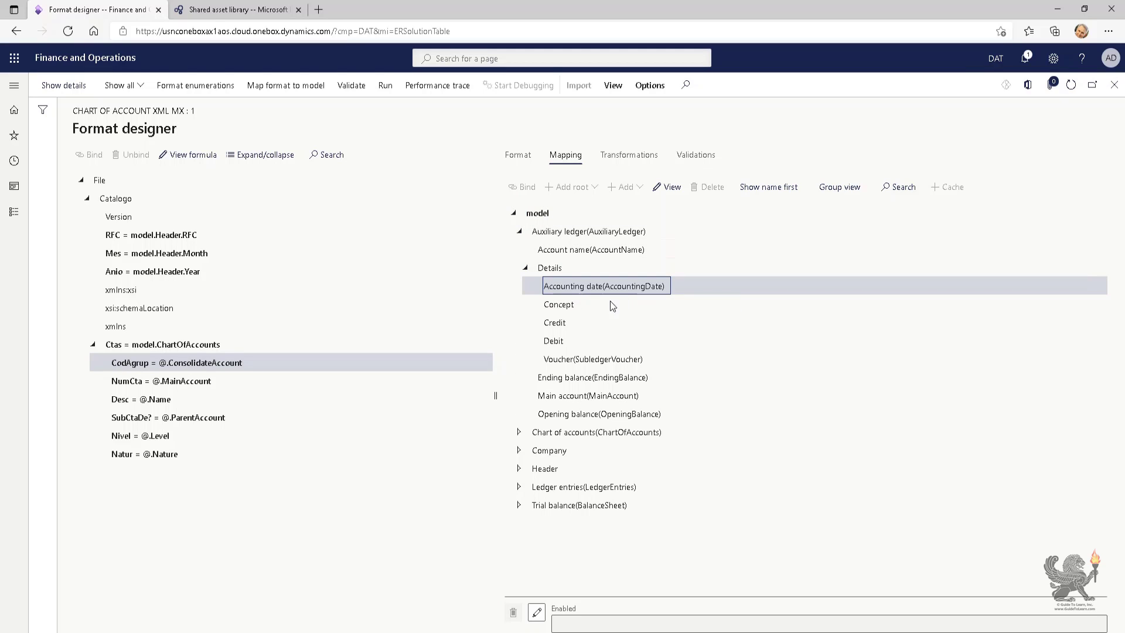
pyautogui.click(580, 305)
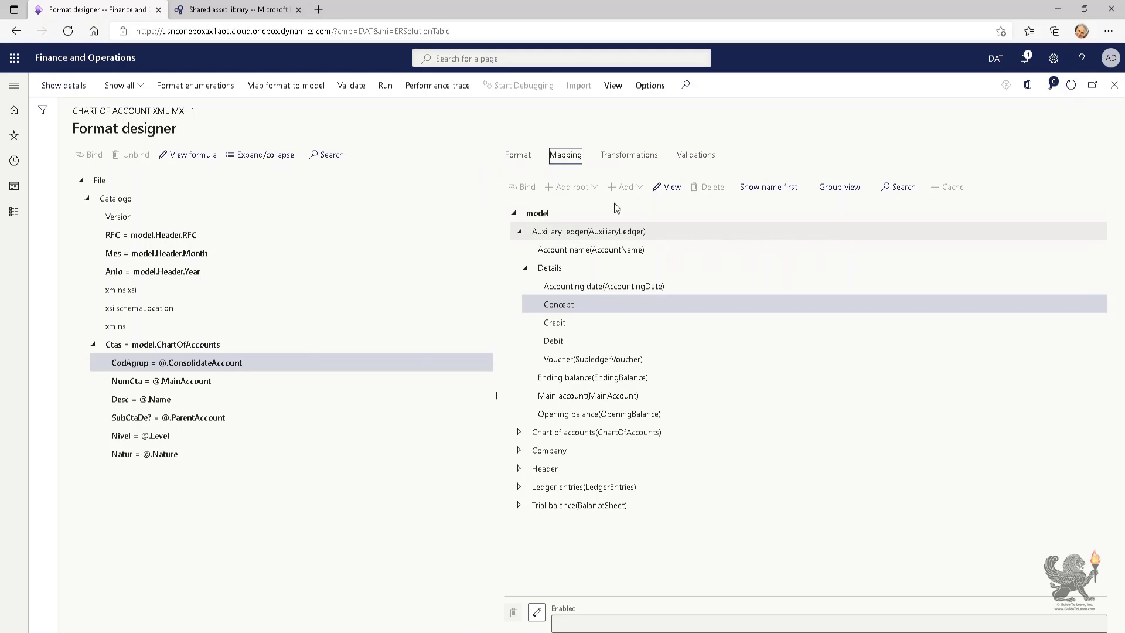
# Step: Return to CodAgrup's format properties, then close the format designer and Configurations page
pyautogui.click(518, 155)
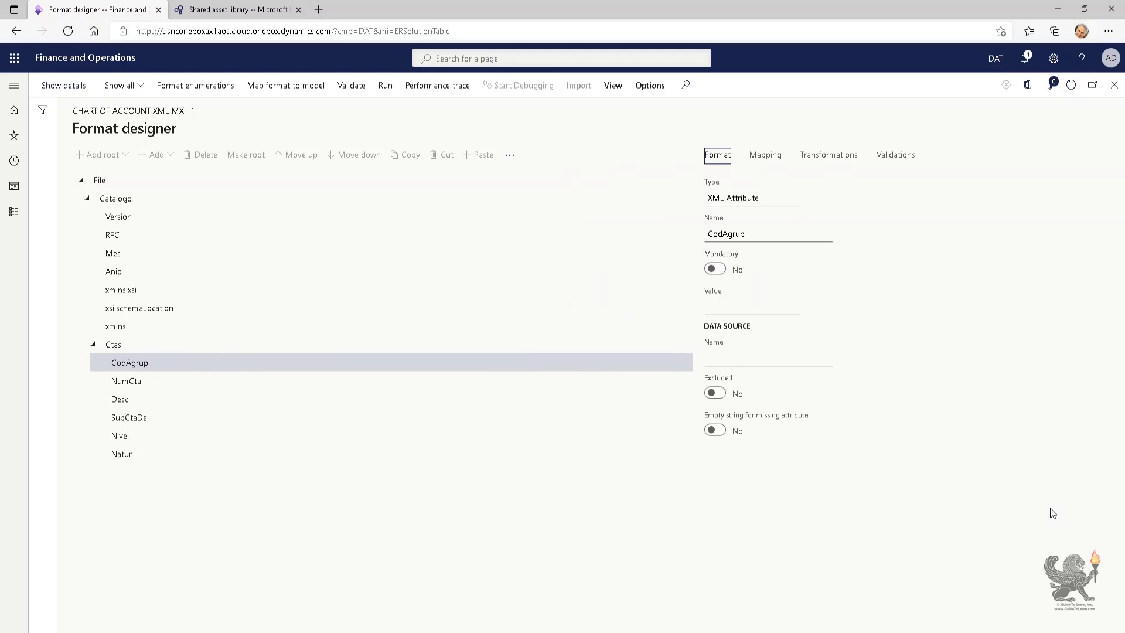
pyautogui.press('Escape')
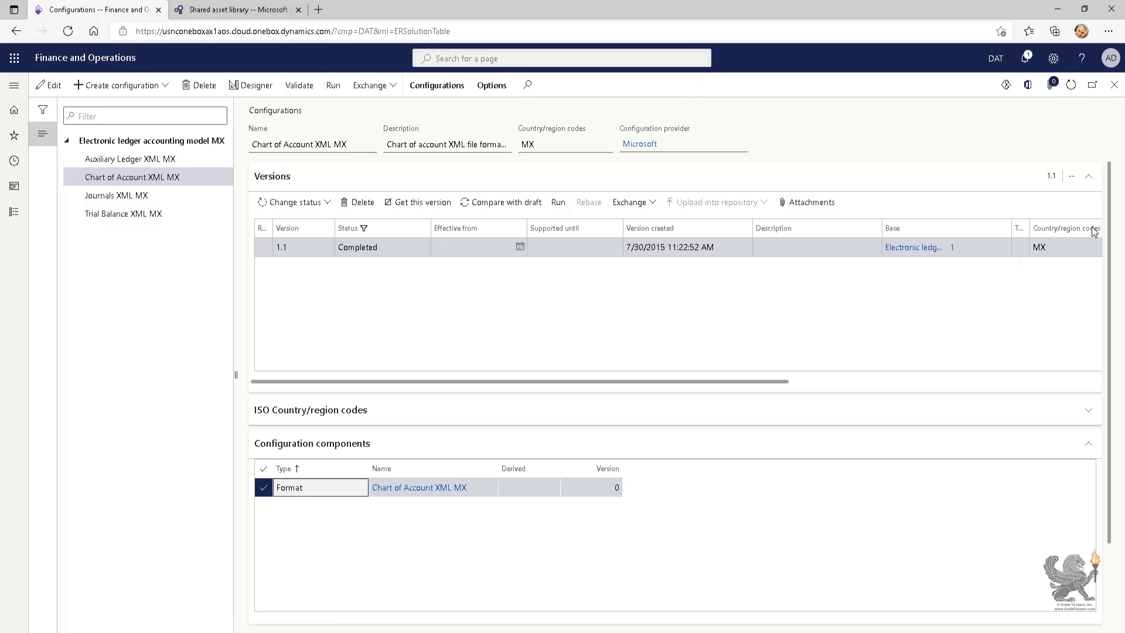
pyautogui.press('Escape')
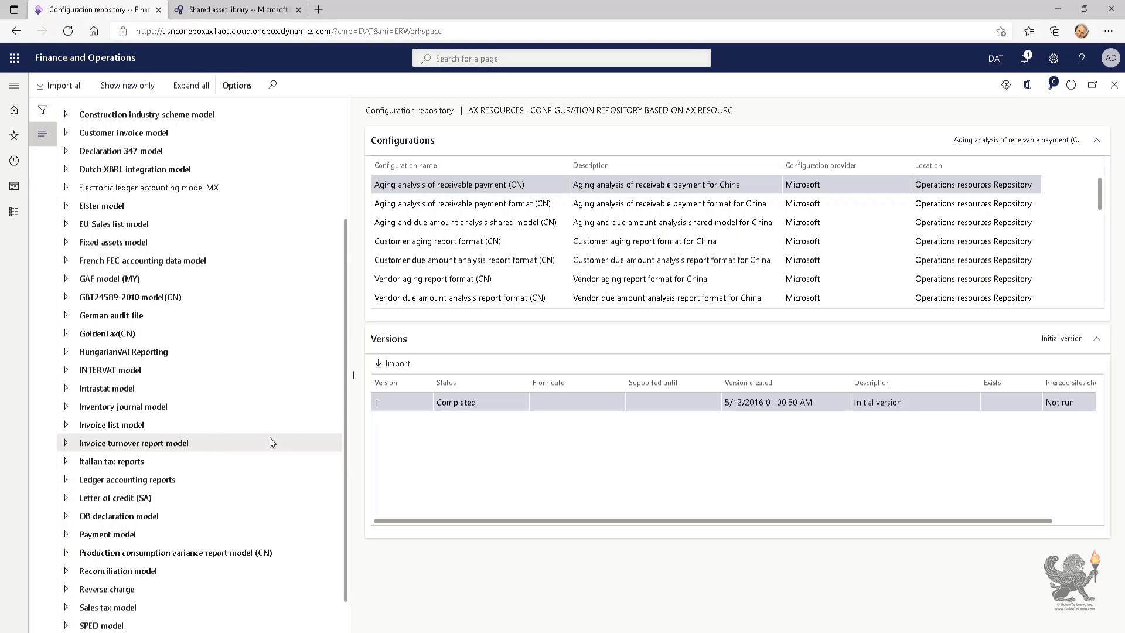
# Step: Expand Payment model and its ANZ Direct Credit Service (AU) formats, then close the repository page
pyautogui.scroll(-1, 270, 437)
pyautogui.click(88, 495)
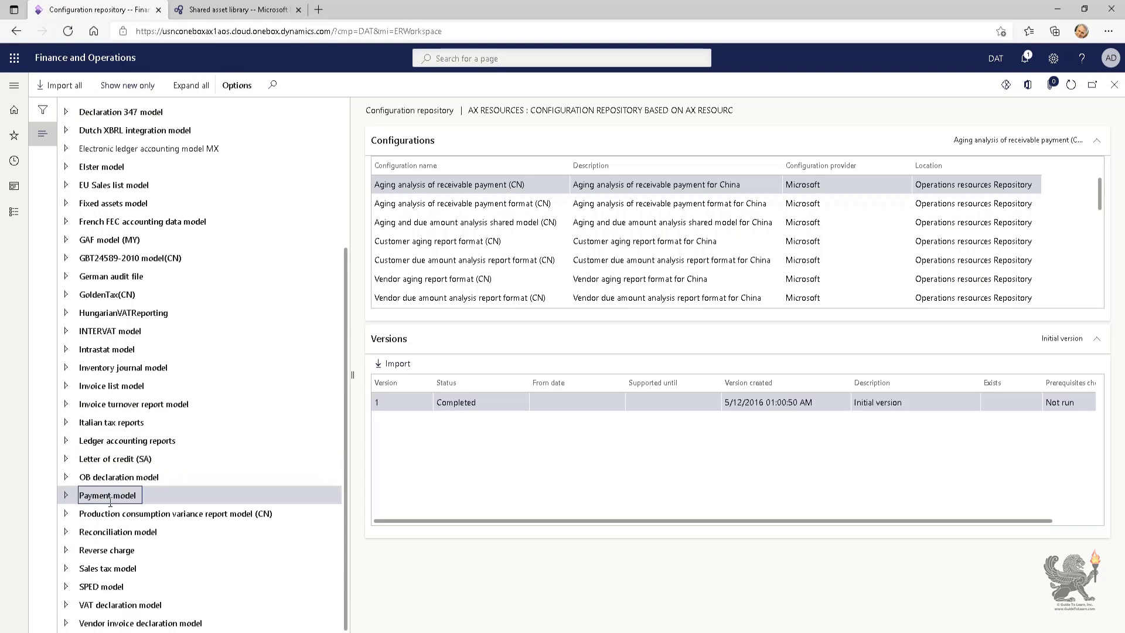
pyautogui.click(66, 496)
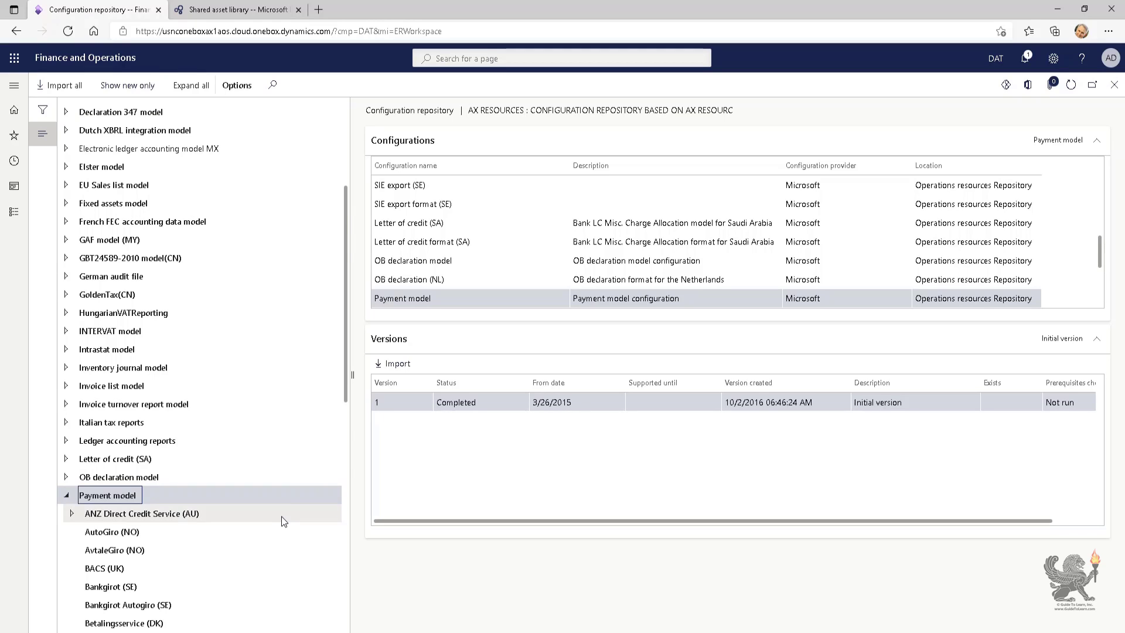
pyautogui.scroll(-4, 281, 516)
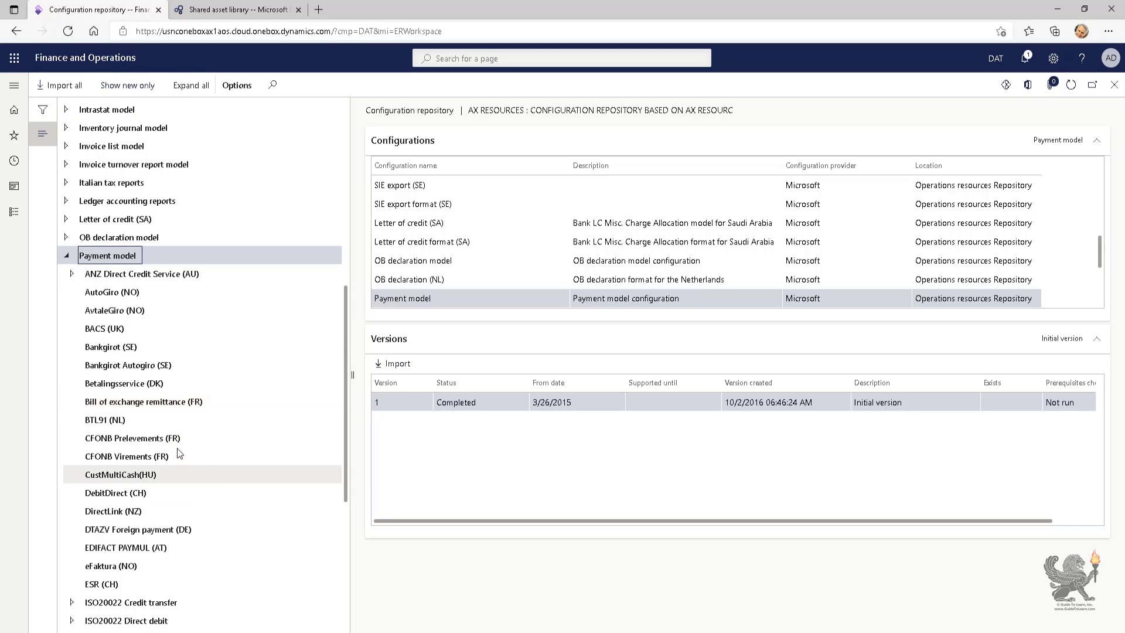
pyautogui.click(72, 274)
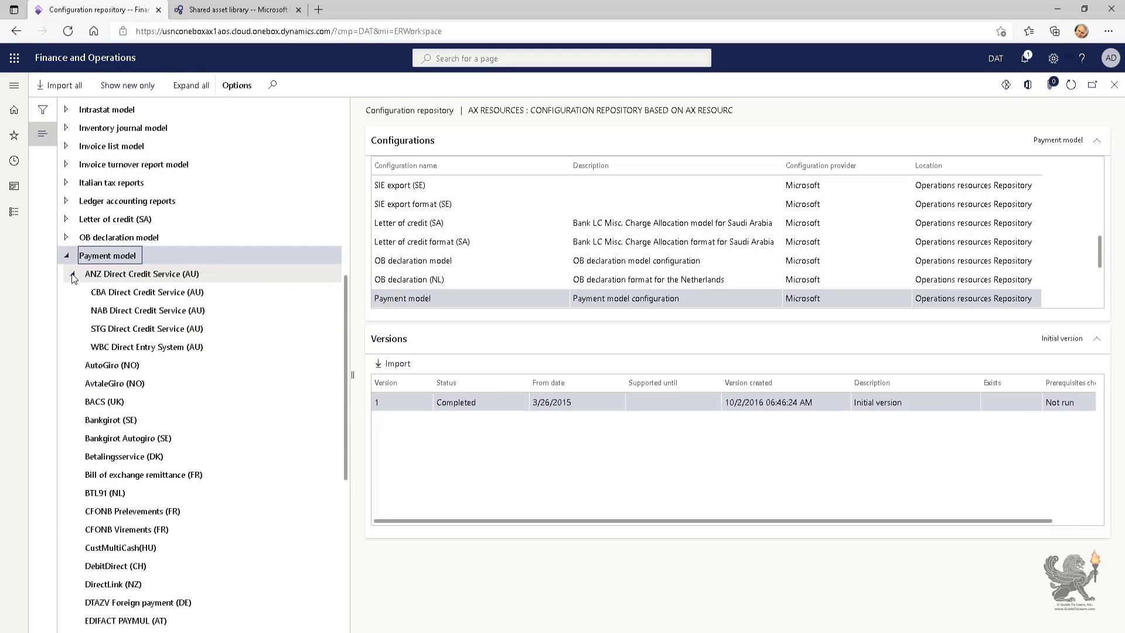
pyautogui.scroll(-1, 196, 390)
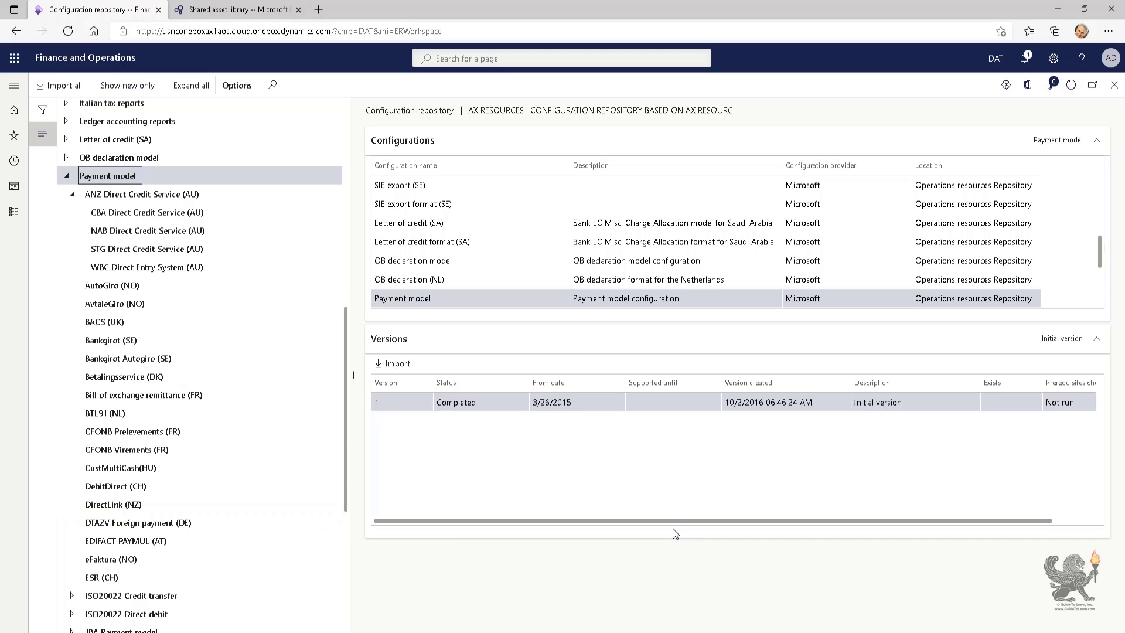
pyautogui.click(1114, 85)
# Step: Close the repositories list and reselect Chart of Account XML MX in Reporting configurations
pyautogui.click(1114, 85)
pyautogui.click(76, 234)
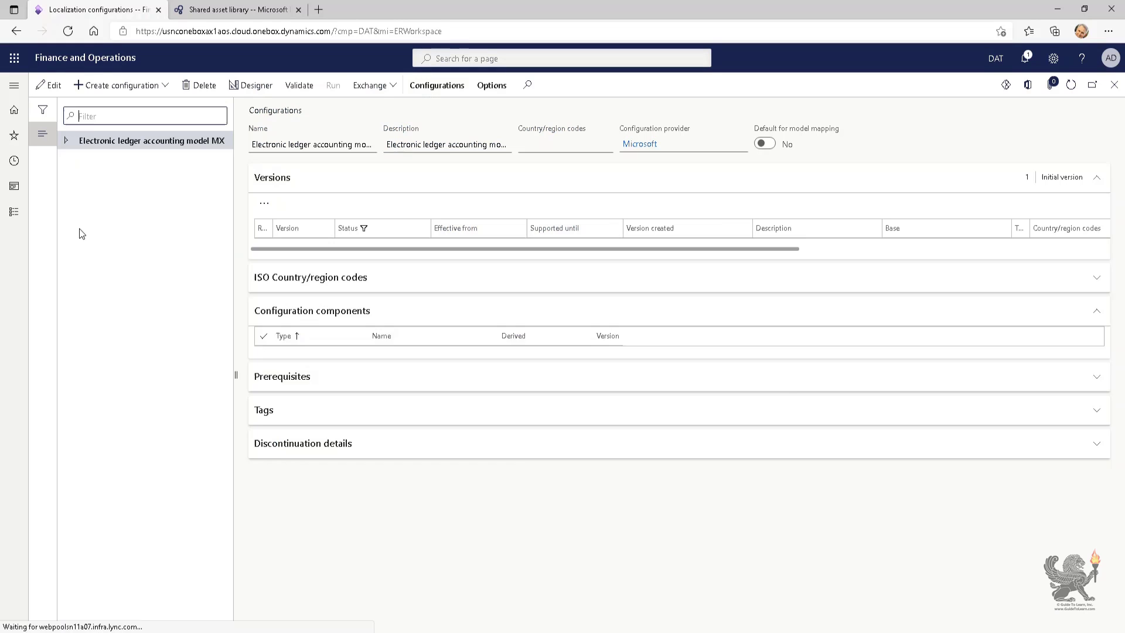
pyautogui.click(66, 142)
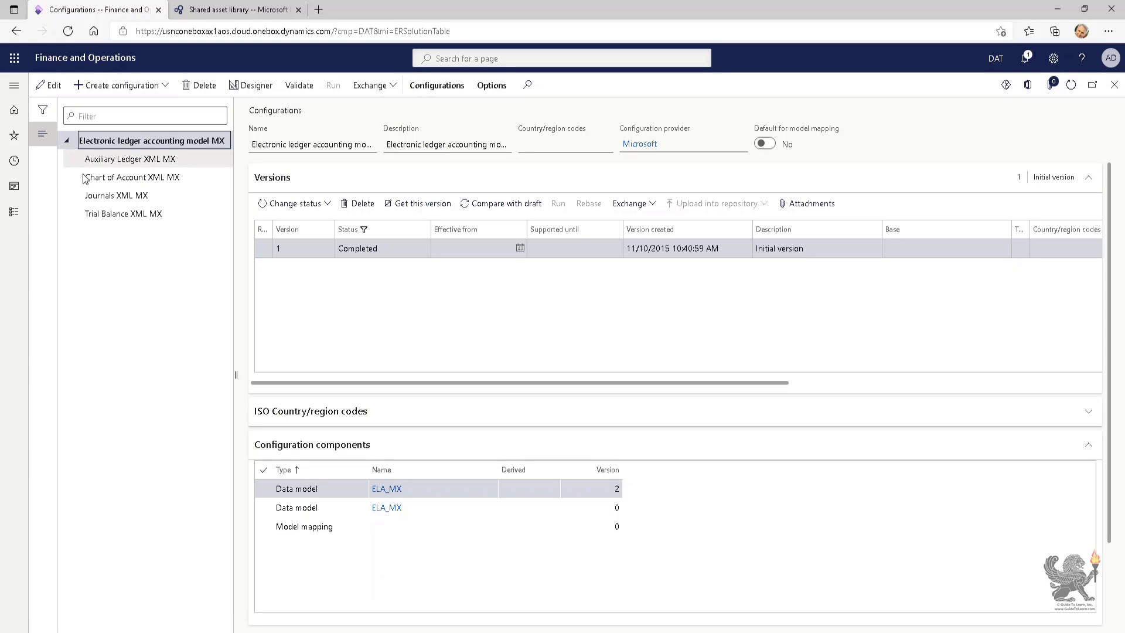
pyautogui.click(117, 177)
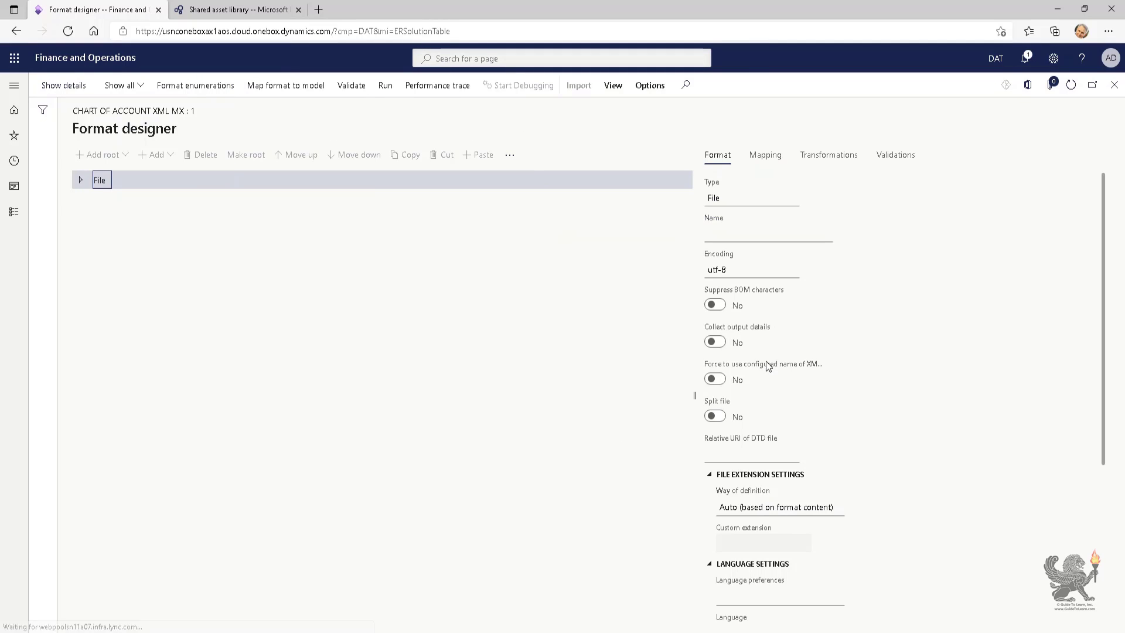
# Step: In the designer, expand File, Catalogo and Ctas, then switch to the Mapping view
pyautogui.click(80, 181)
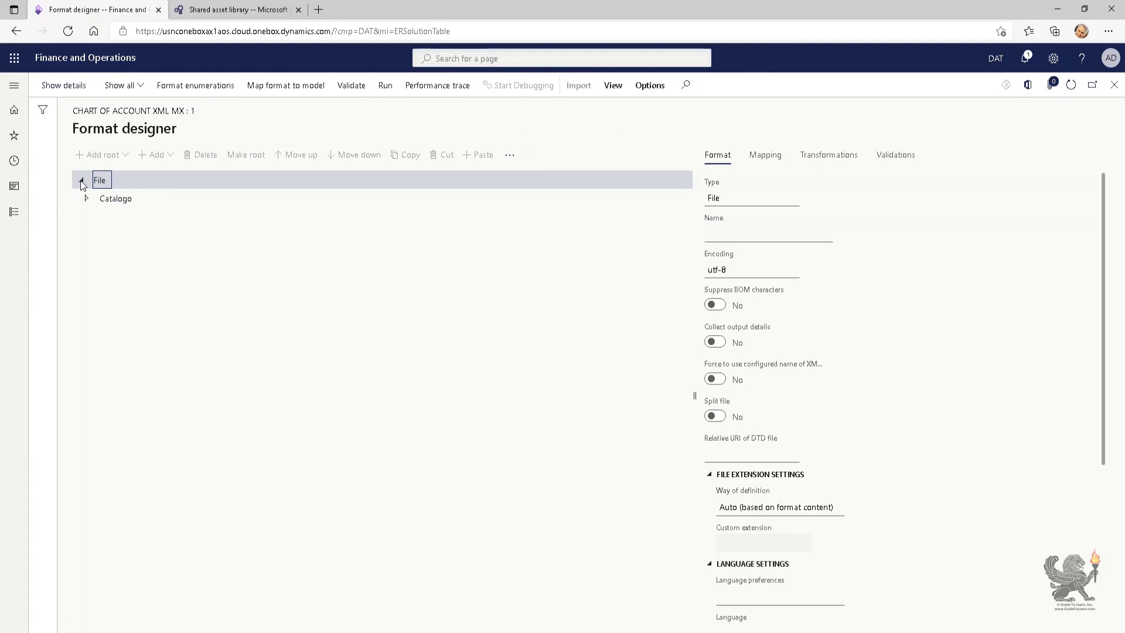
pyautogui.click(85, 198)
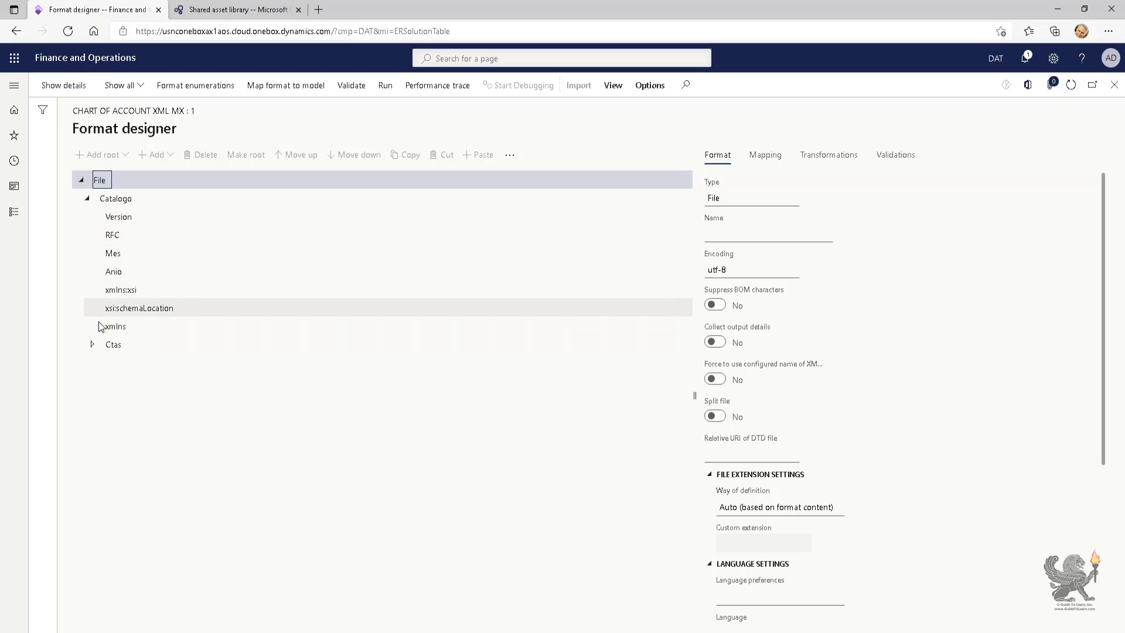
pyautogui.click(92, 344)
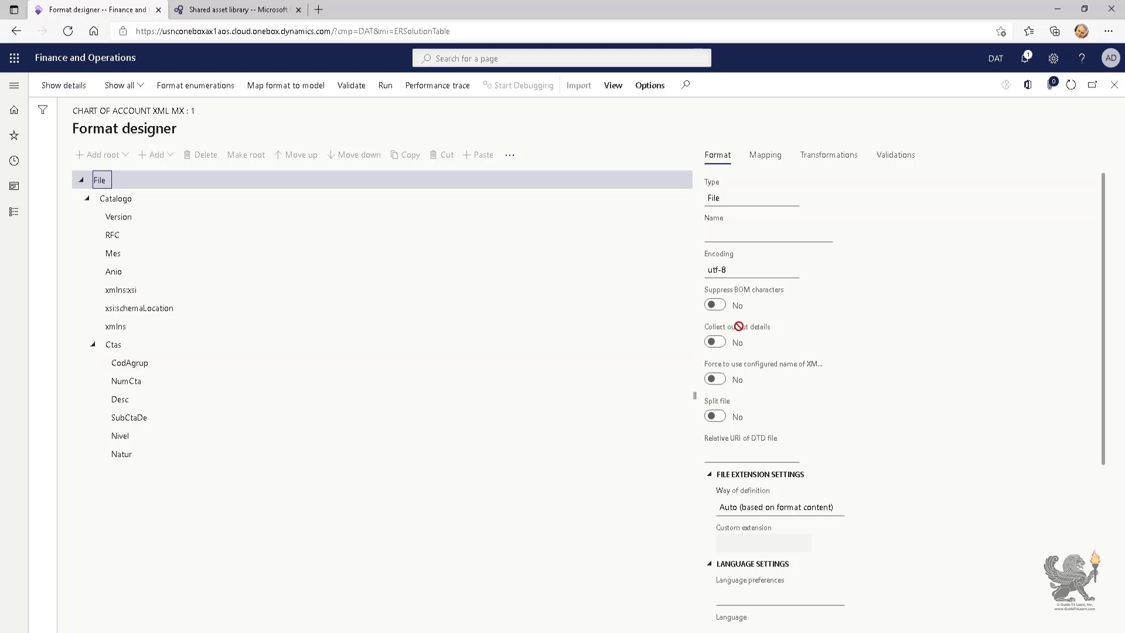
pyautogui.click(765, 155)
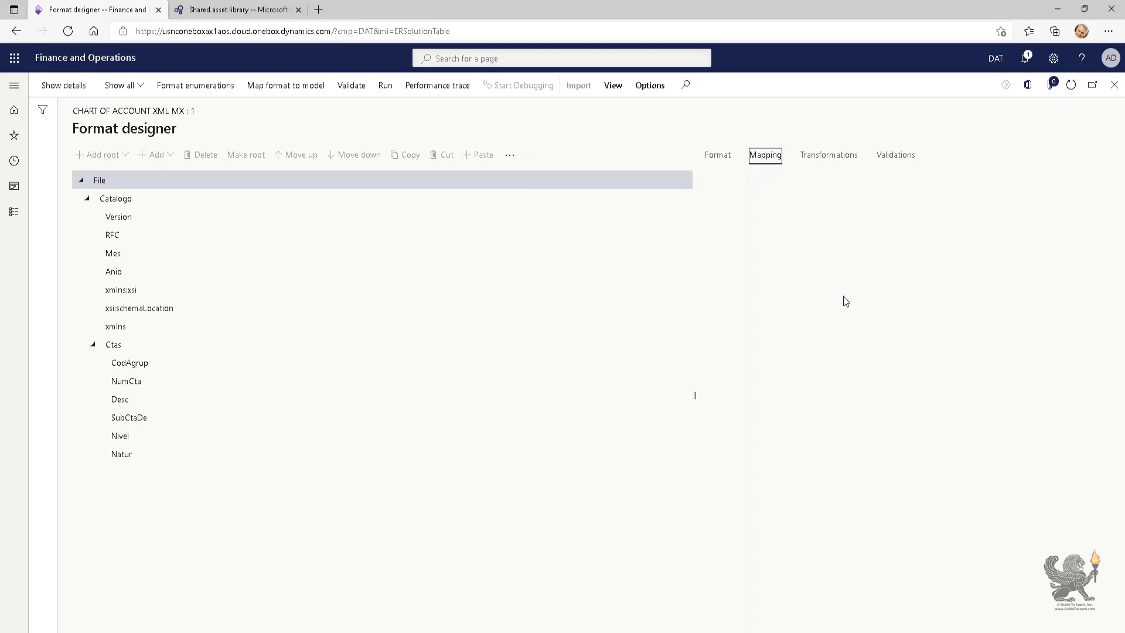
# Step: Expand model and Auxiliary ledger in the mapping and select the Account name field
pyautogui.click(512, 215)
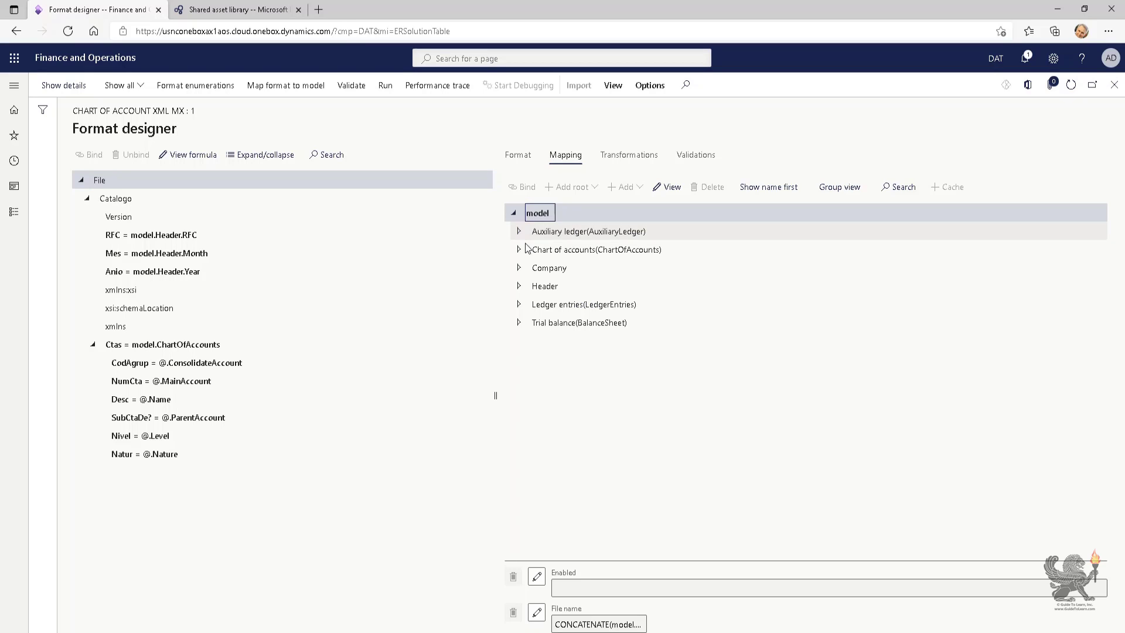
pyautogui.click(519, 234)
pyautogui.click(518, 232)
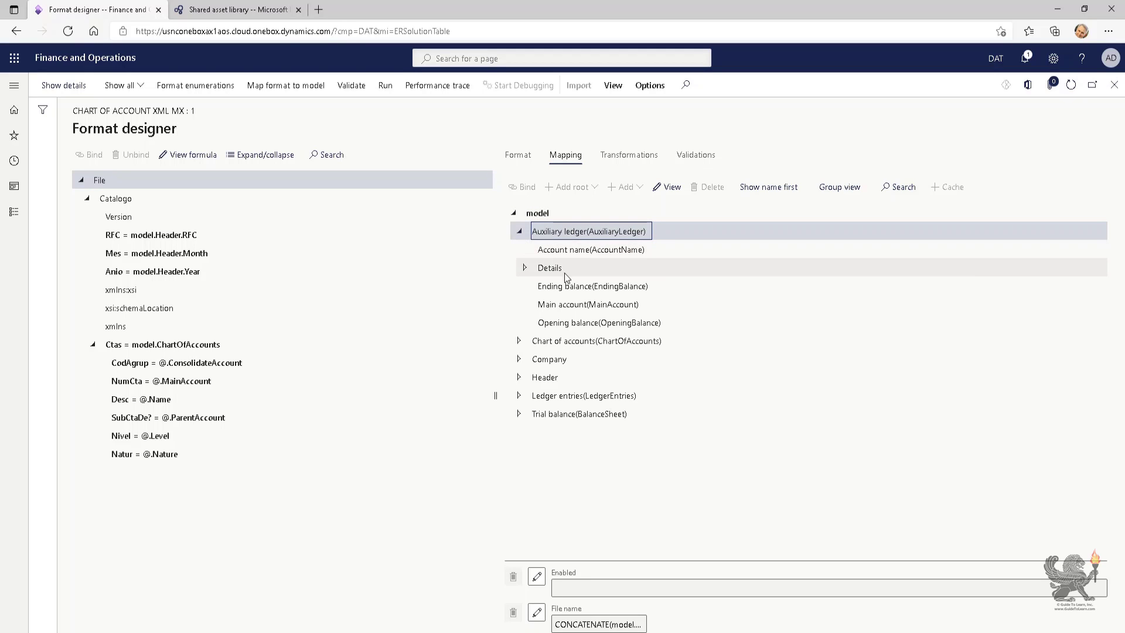
pyautogui.click(577, 252)
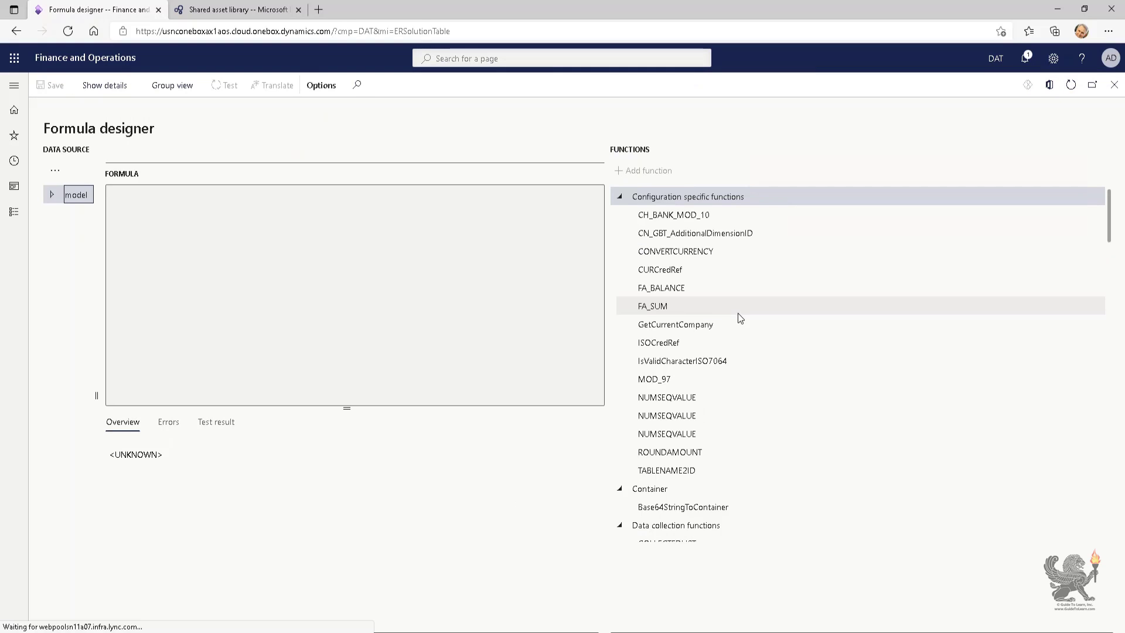
# Step: Expand model > Auxiliary ledger > Details and select the Accounting date field
pyautogui.click(52, 195)
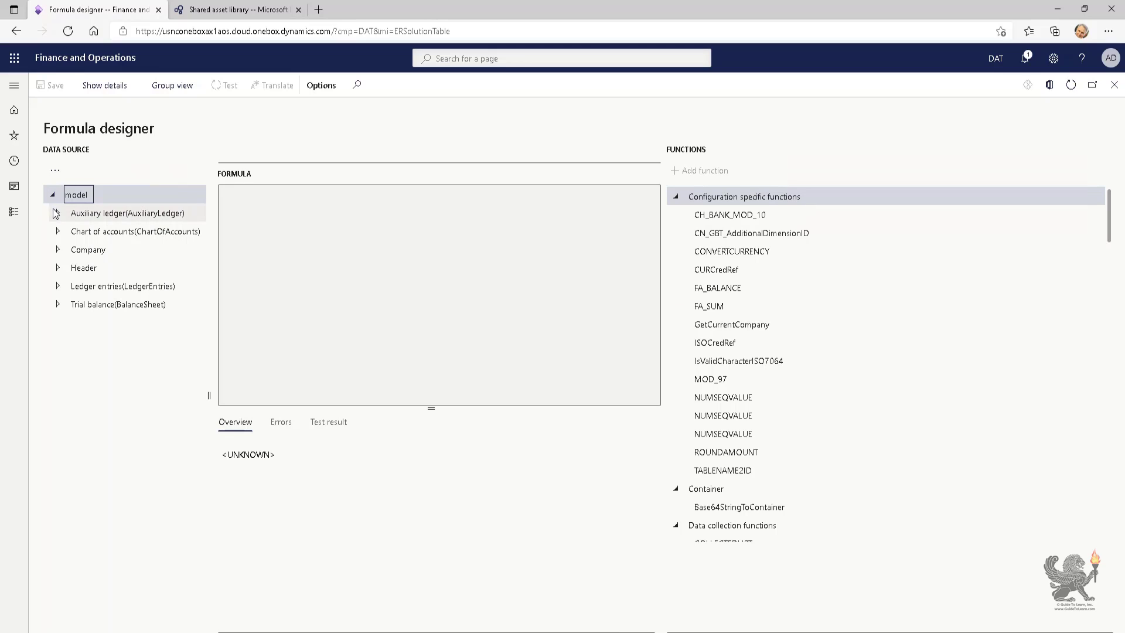
pyautogui.click(58, 214)
pyautogui.click(64, 249)
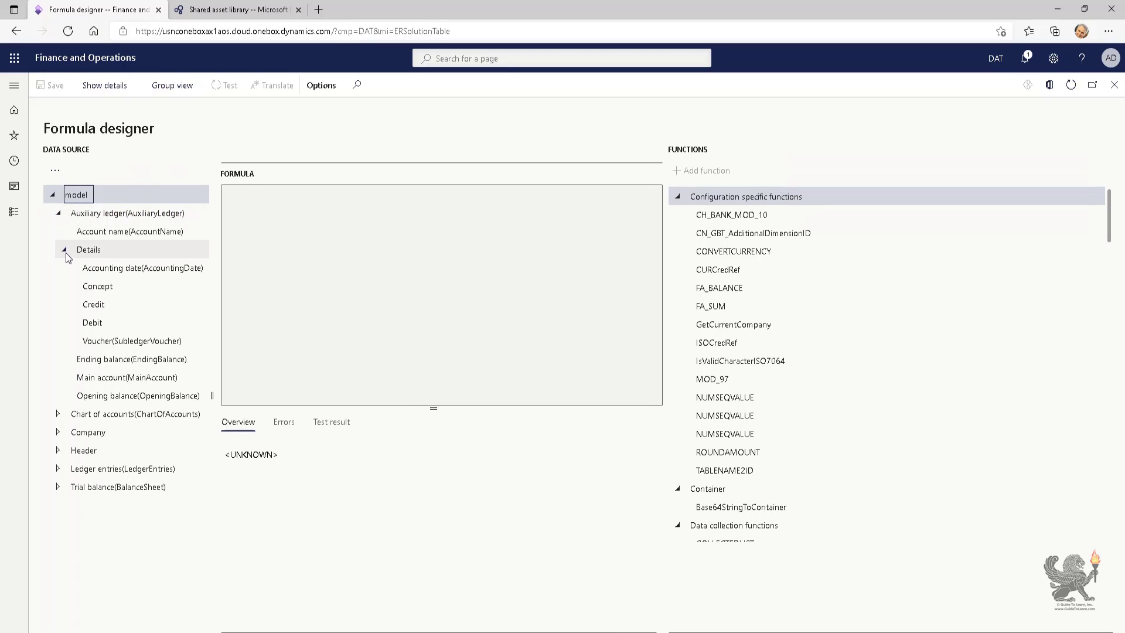
pyautogui.click(102, 269)
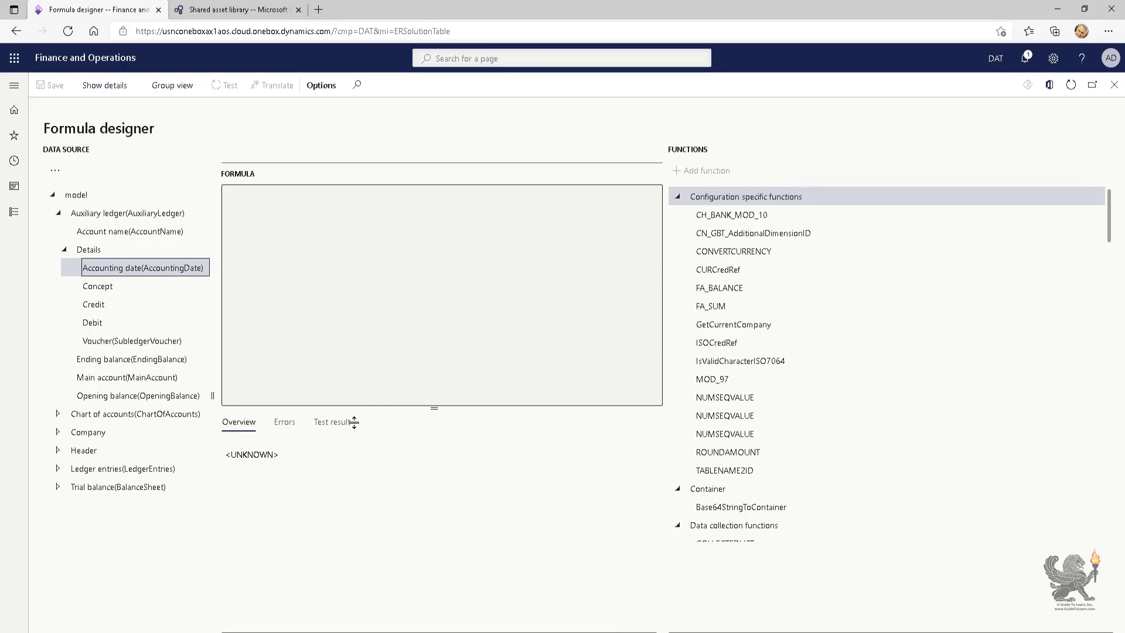
# Step: Collapse the Configuration specific, Container, Data collection, Date/time, Int, List, Logical, Real, Record and String groups
pyautogui.click(678, 198)
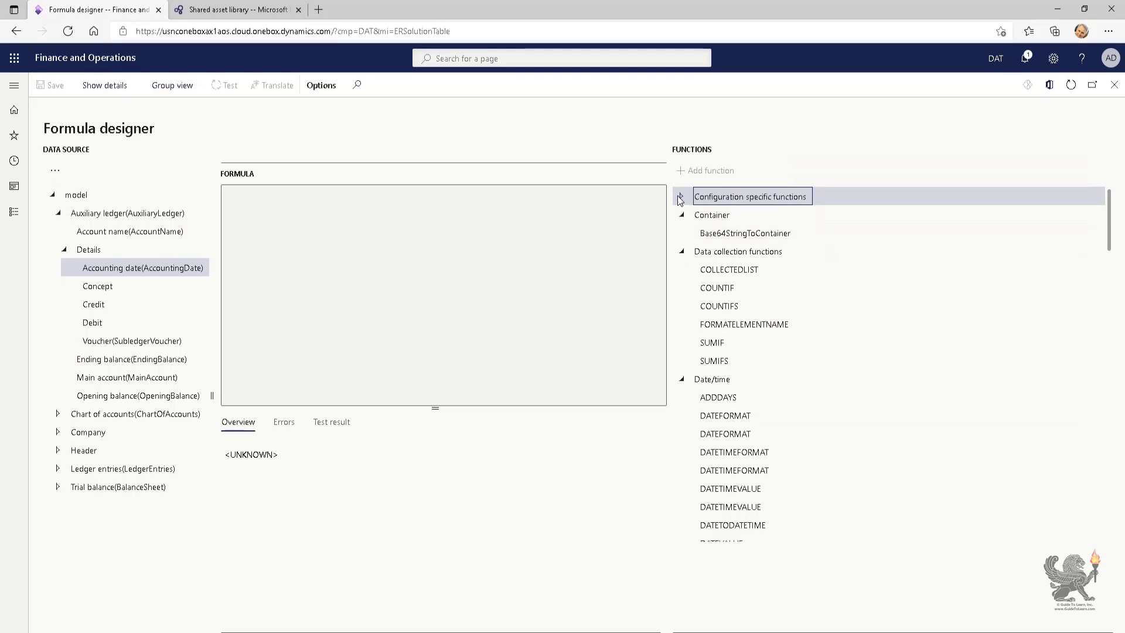
pyautogui.click(681, 215)
pyautogui.click(682, 234)
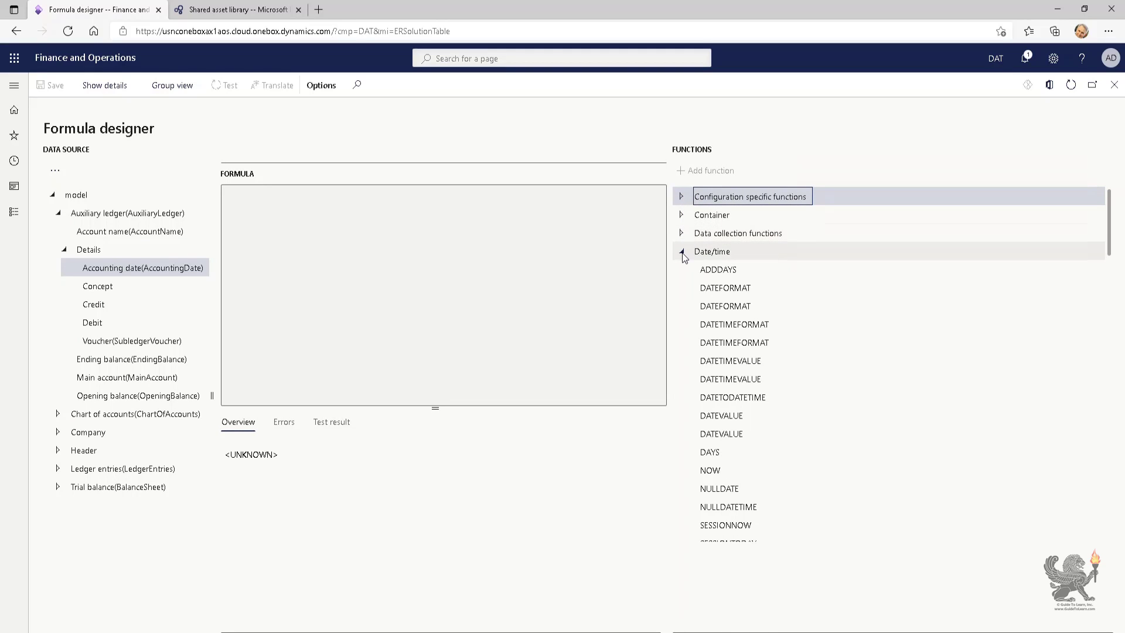
pyautogui.click(682, 252)
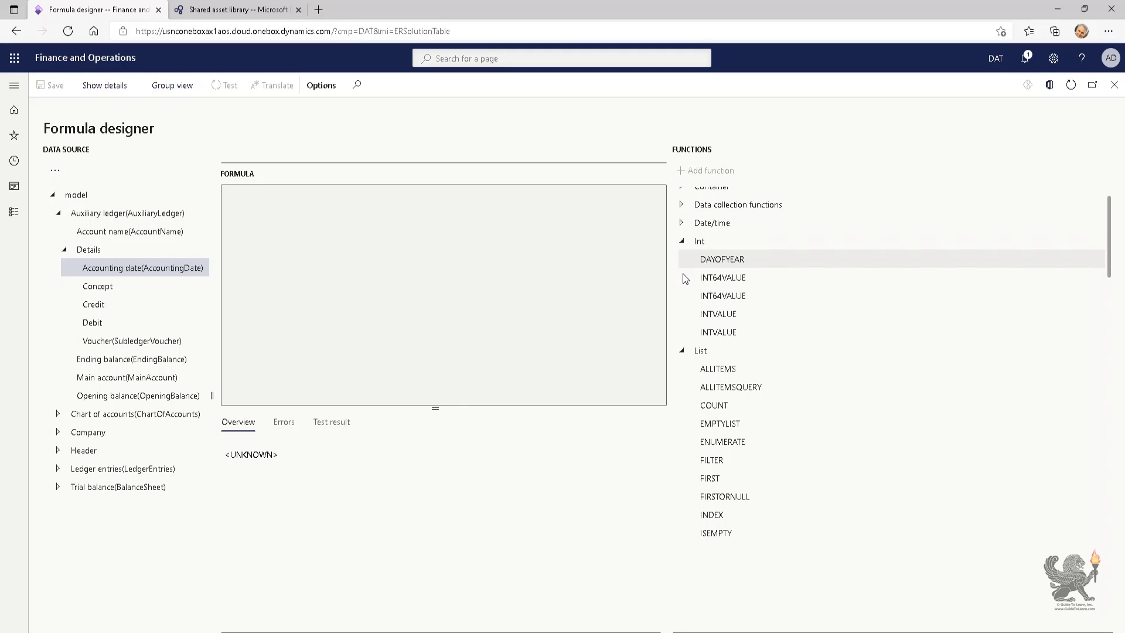
pyautogui.click(681, 245)
pyautogui.click(682, 260)
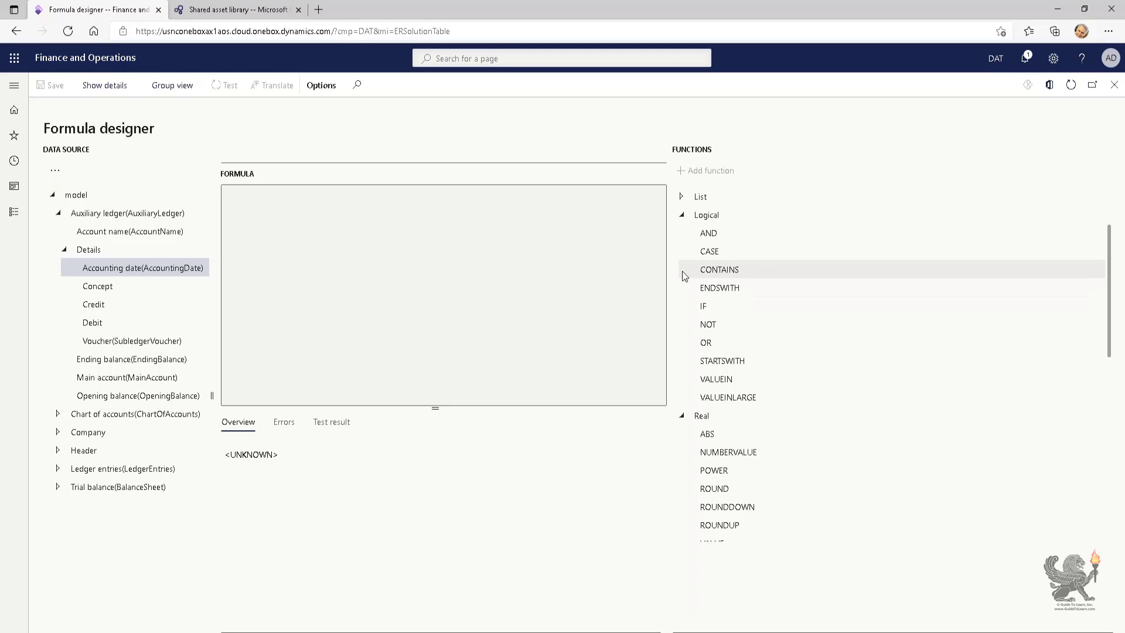
pyautogui.click(680, 216)
pyautogui.click(681, 234)
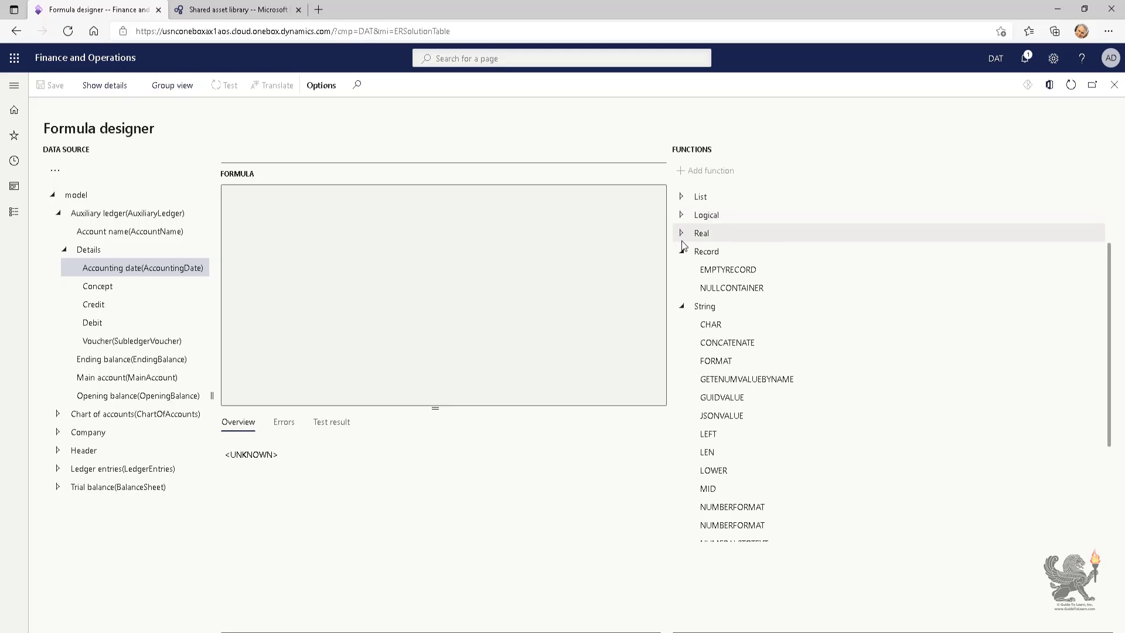
pyautogui.click(681, 251)
pyautogui.click(682, 270)
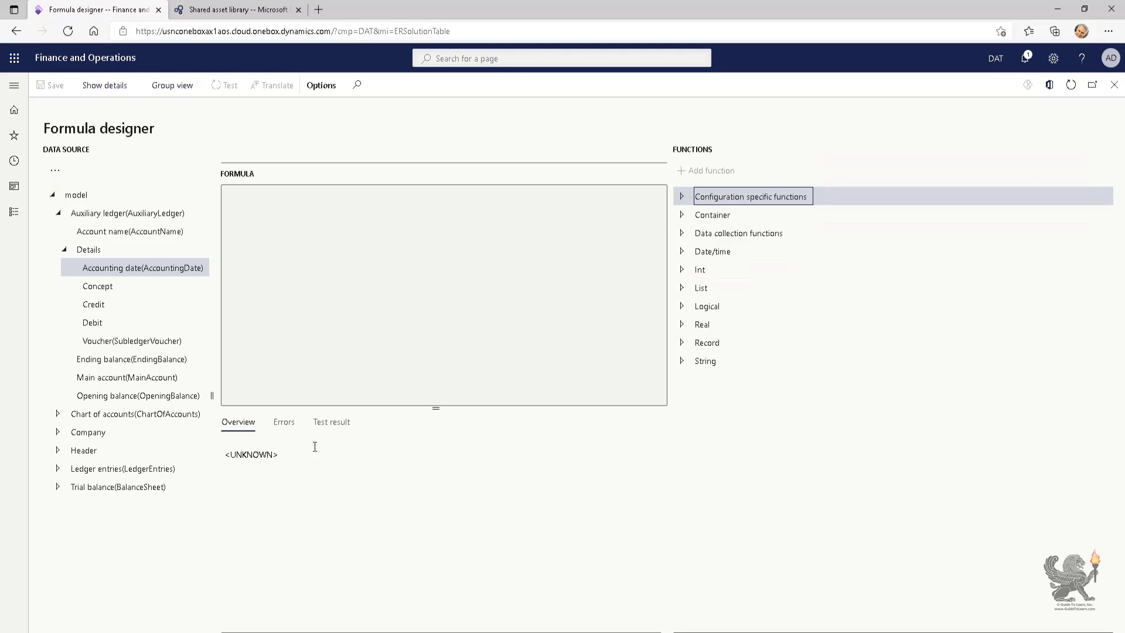
# Step: Expand Header, collapse Details, and turn on data types beside each data source field
pyautogui.click(58, 450)
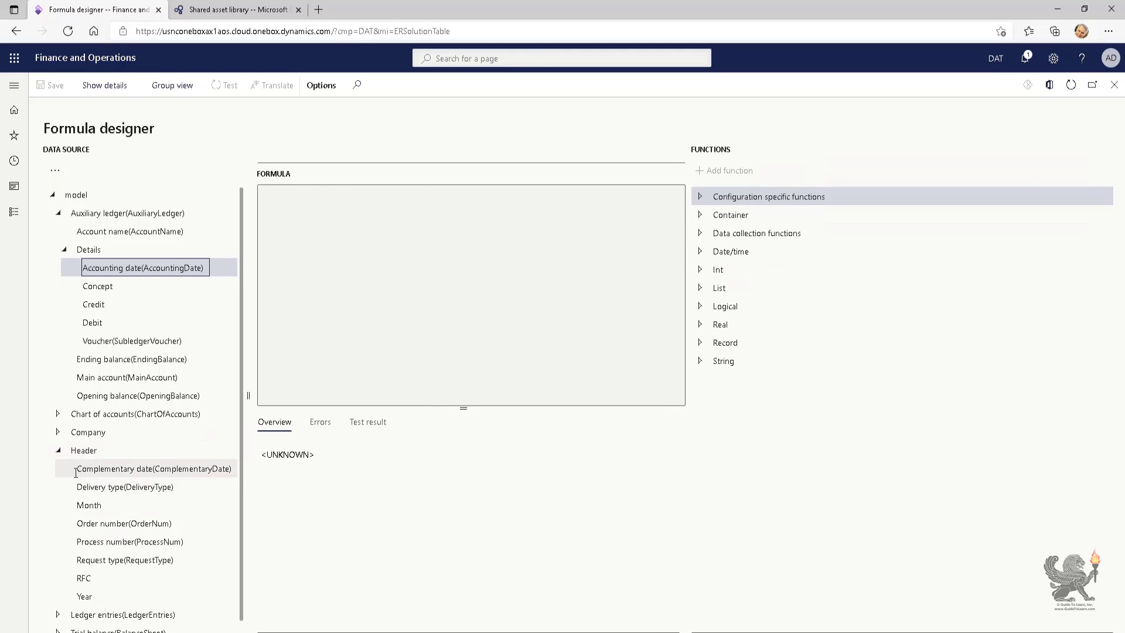
pyautogui.click(98, 470)
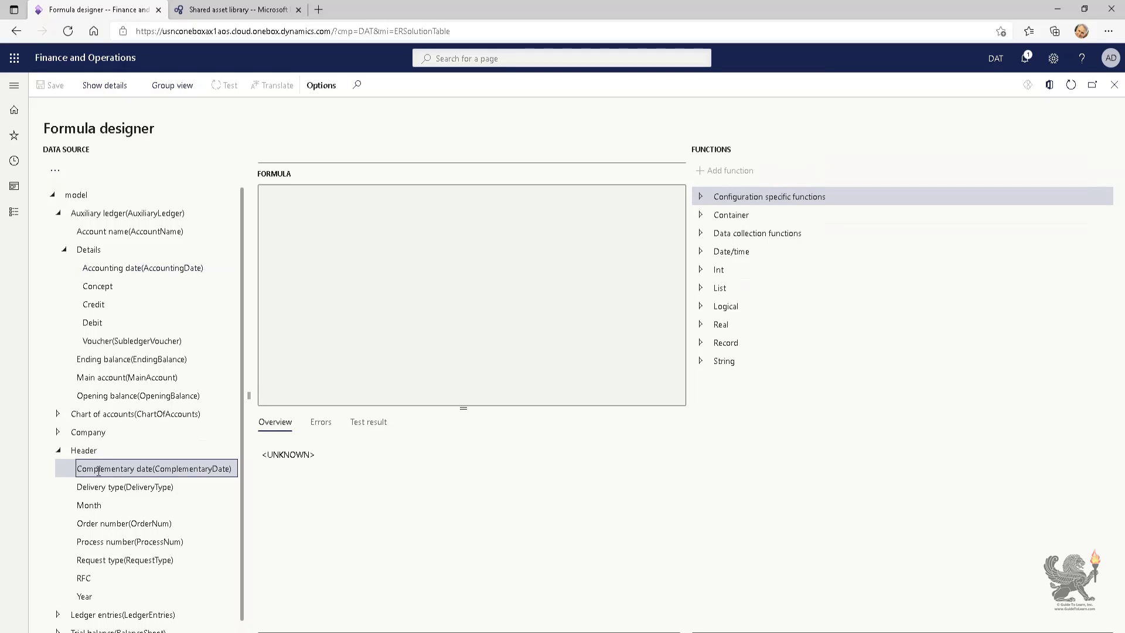
pyautogui.click(65, 250)
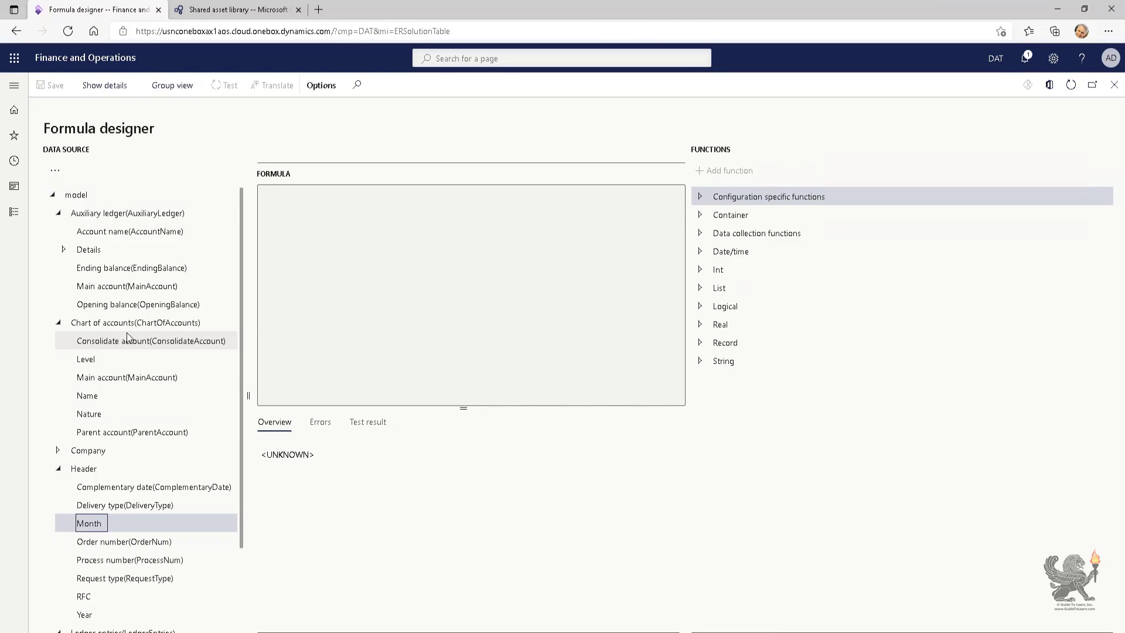
pyautogui.click(130, 231)
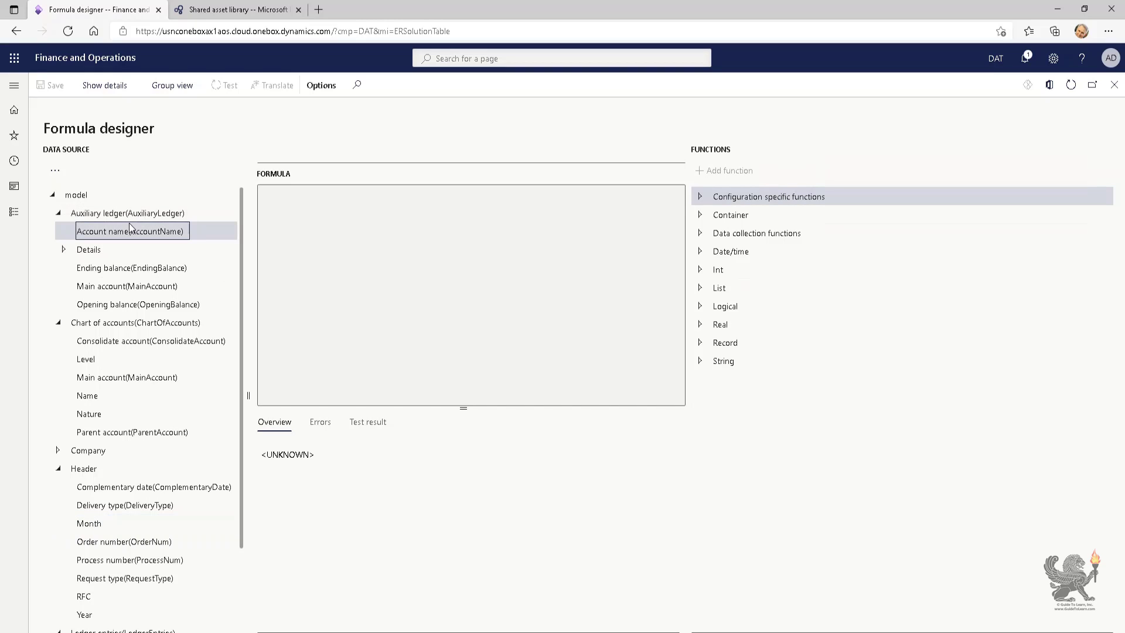
pyautogui.click(104, 85)
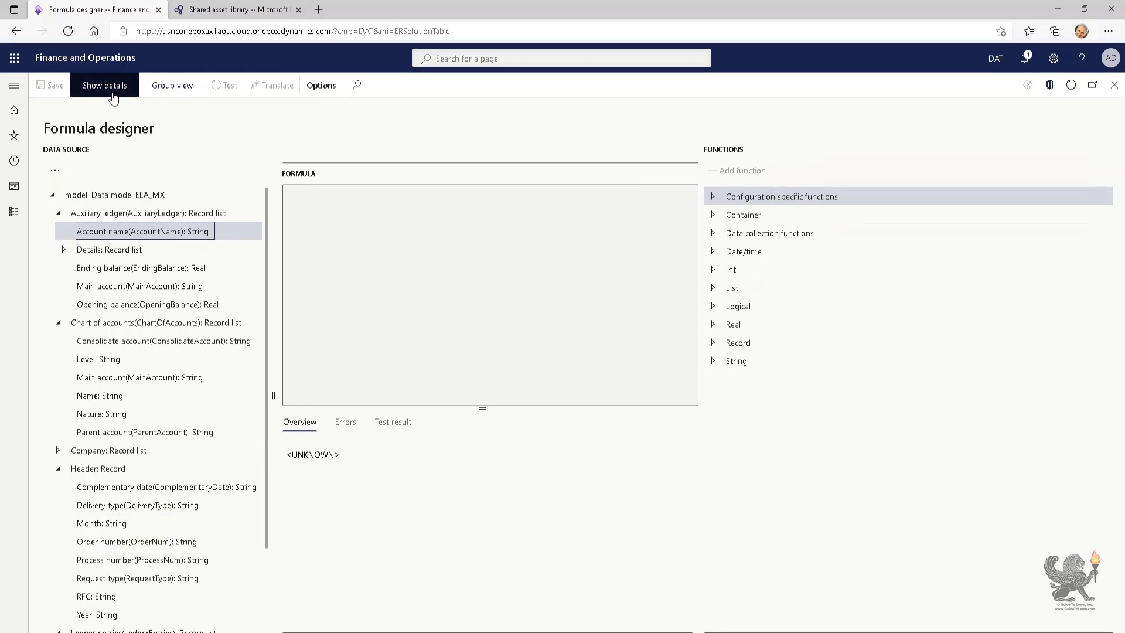
# Step: Inspect the Auxiliary ledger, Opening balance, Main account and Ledger entries data source items
pyautogui.click(205, 214)
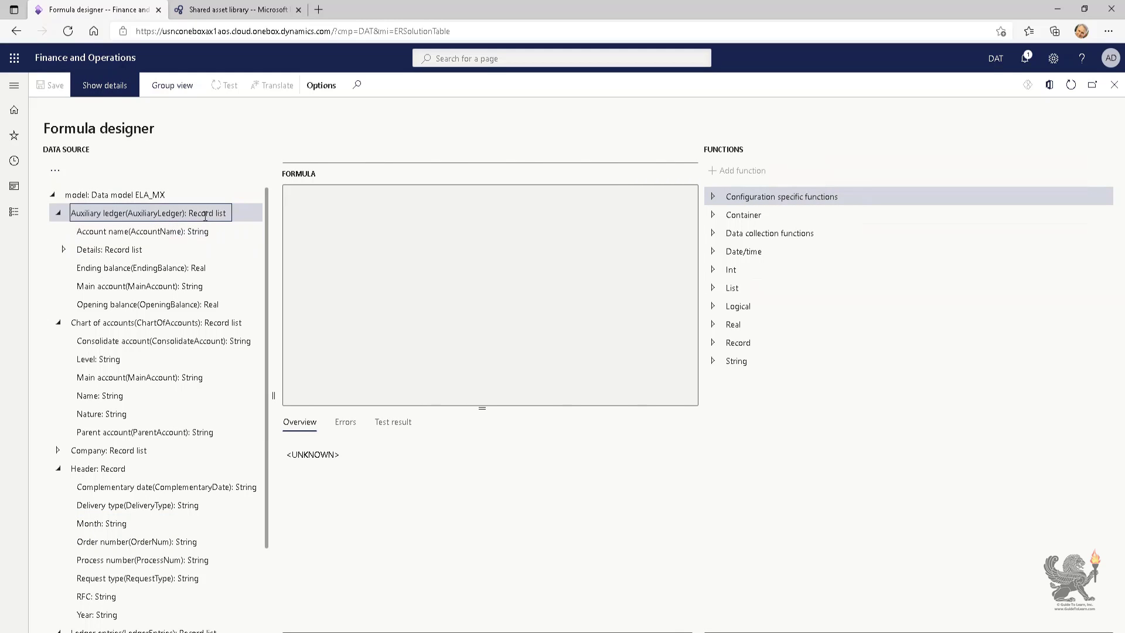
pyautogui.click(176, 304)
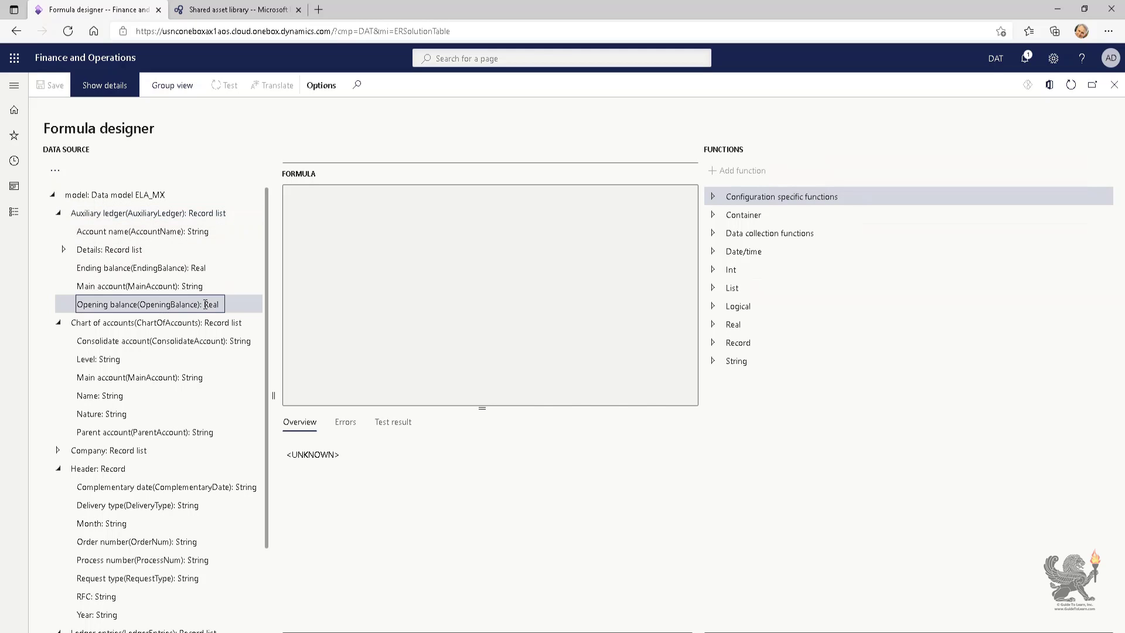
pyautogui.click(176, 285)
pyautogui.scroll(-2, 198, 540)
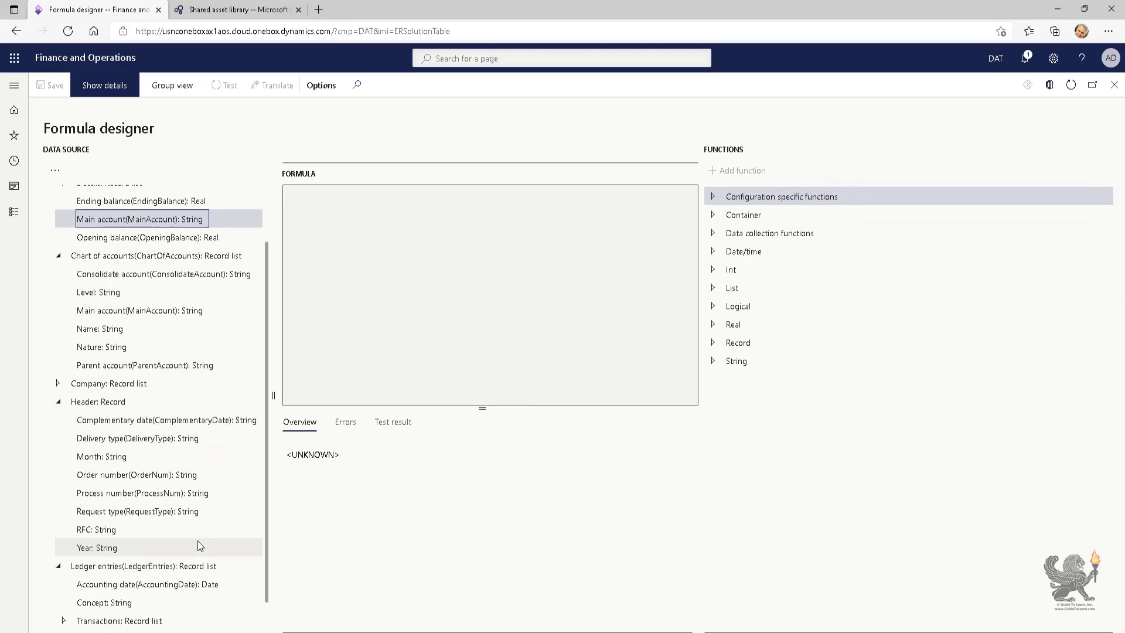
pyautogui.click(176, 533)
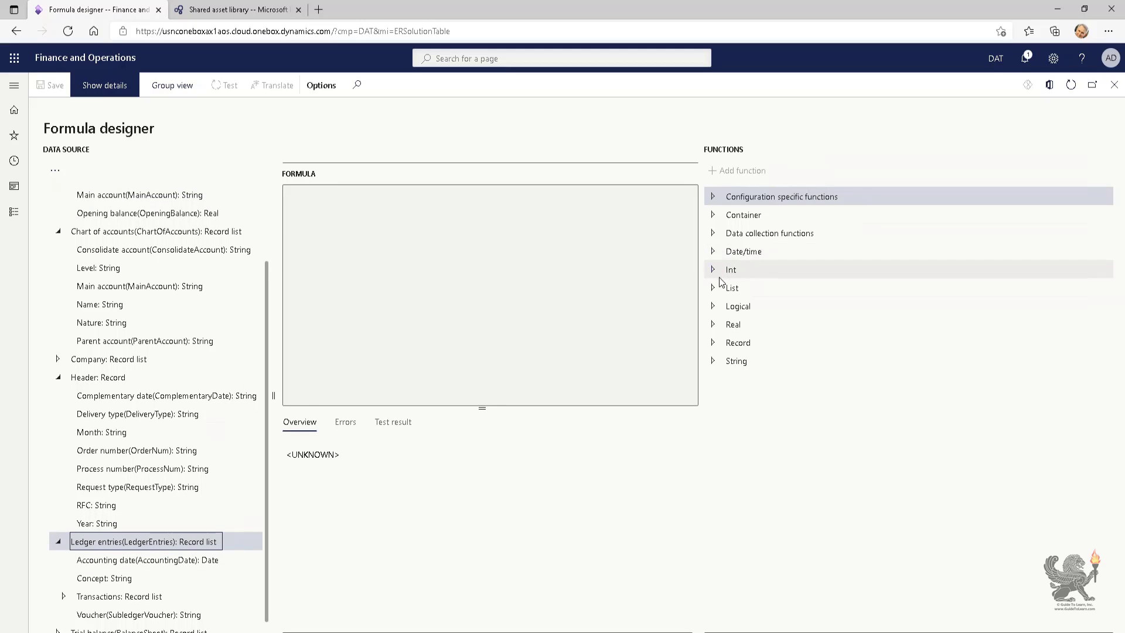
# Step: Preview the Logical, Data collection, Container and Configuration specific groups, then group sources under Data models
pyautogui.click(713, 308)
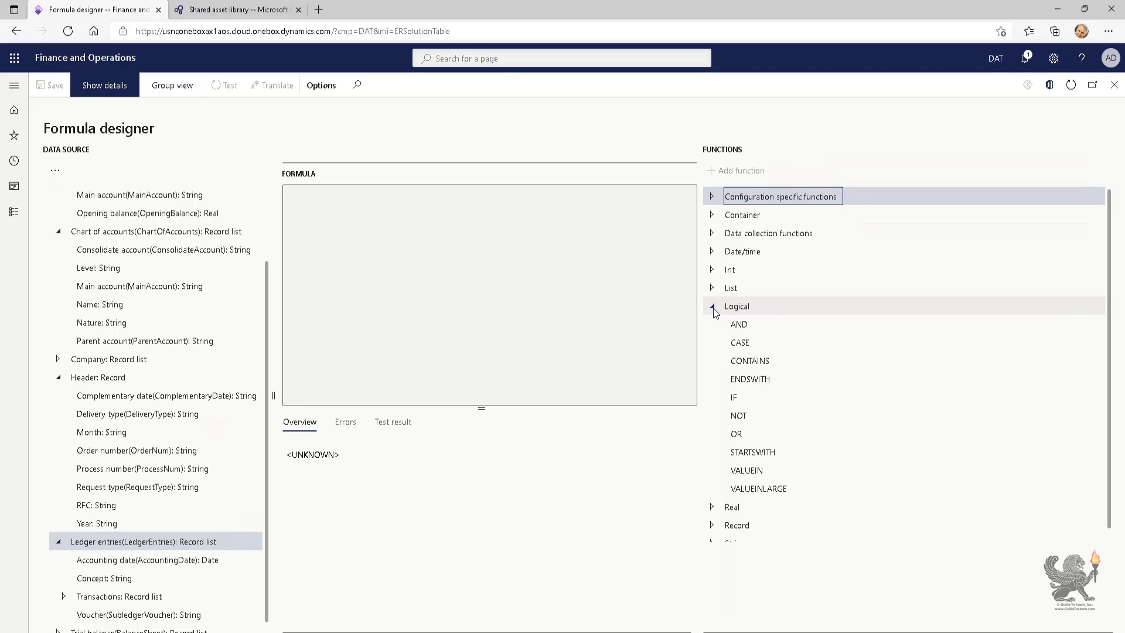
pyautogui.click(712, 307)
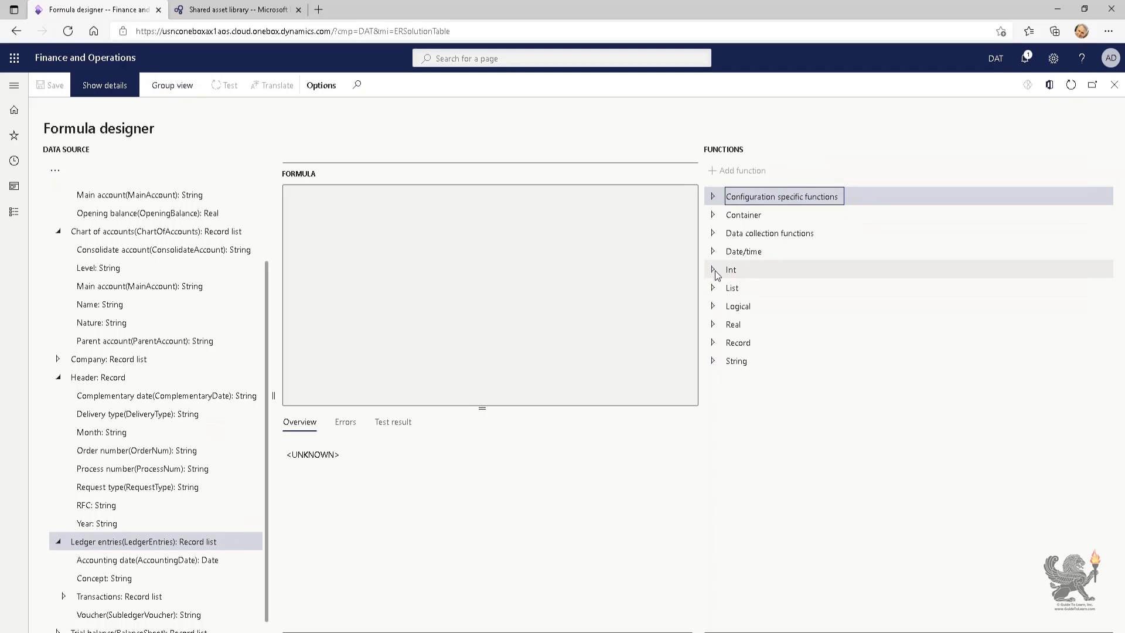
pyautogui.click(713, 234)
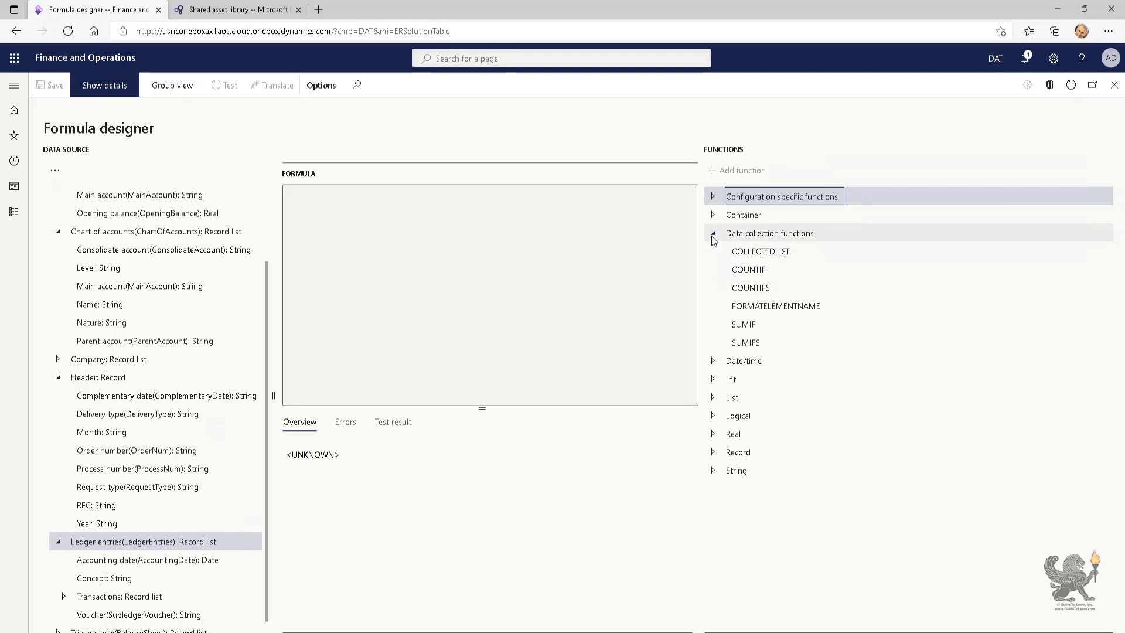
pyautogui.click(712, 234)
pyautogui.click(713, 216)
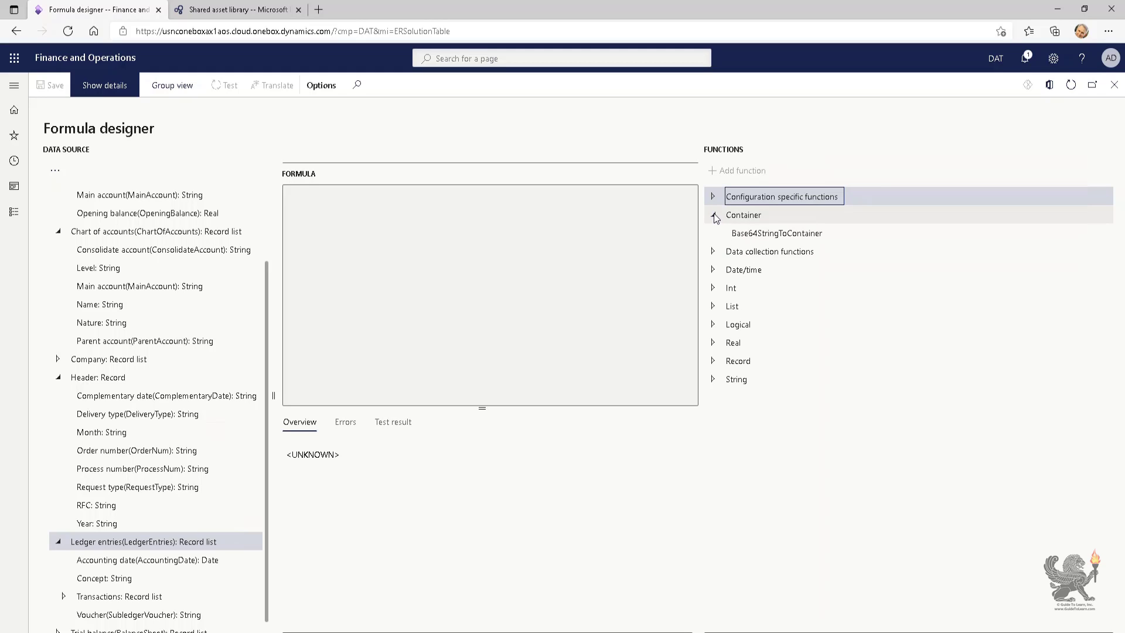
pyautogui.click(713, 215)
pyautogui.click(713, 198)
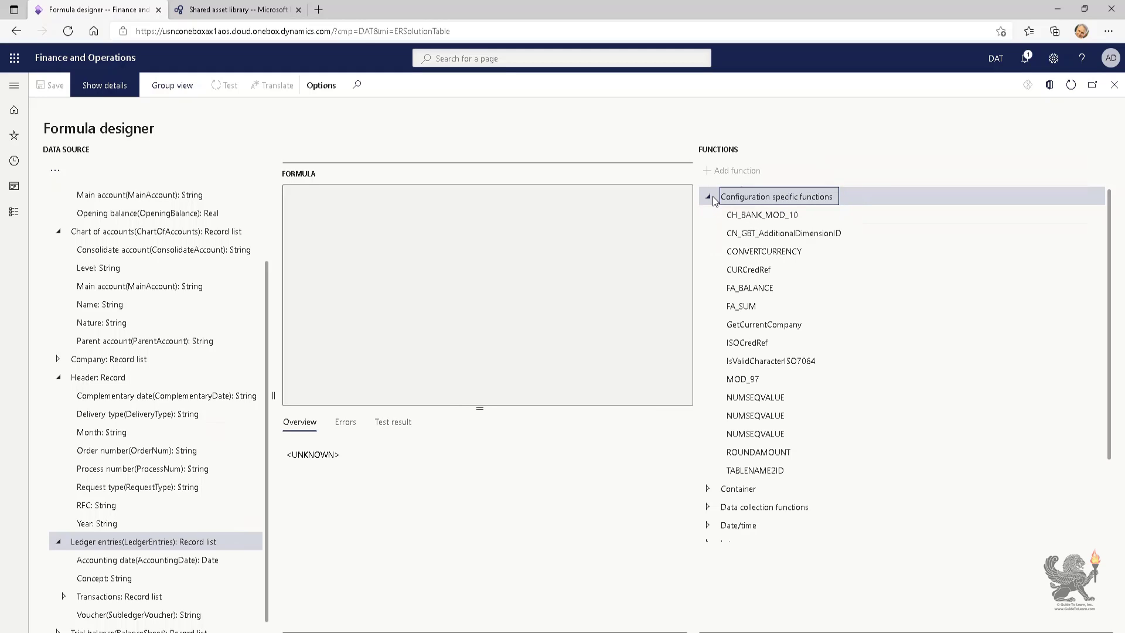
pyautogui.click(713, 198)
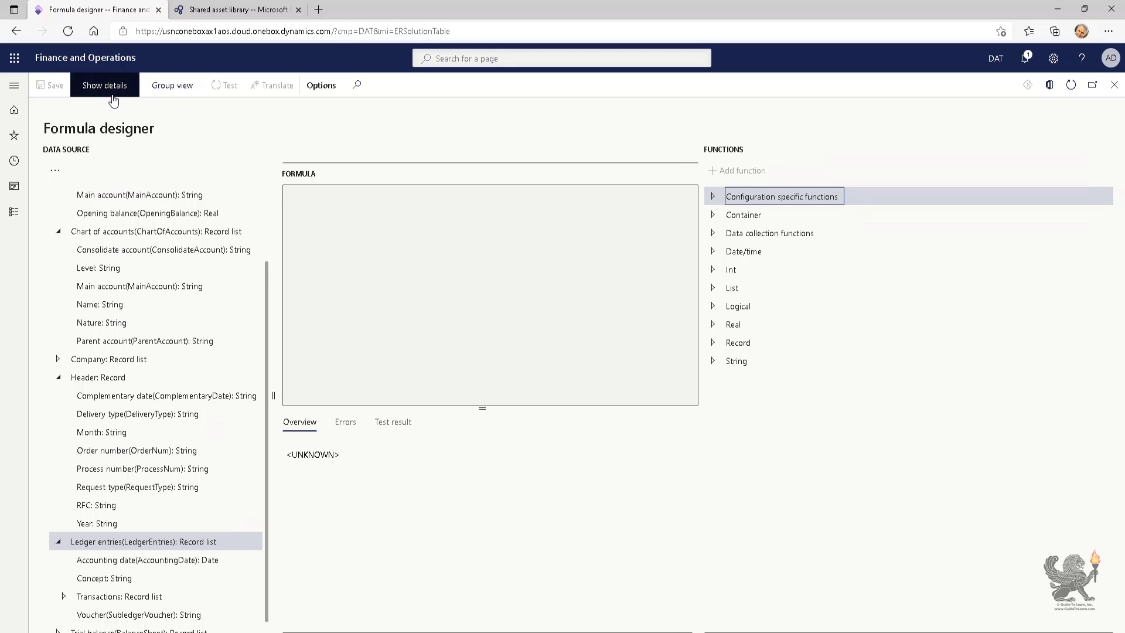
pyautogui.click(158, 86)
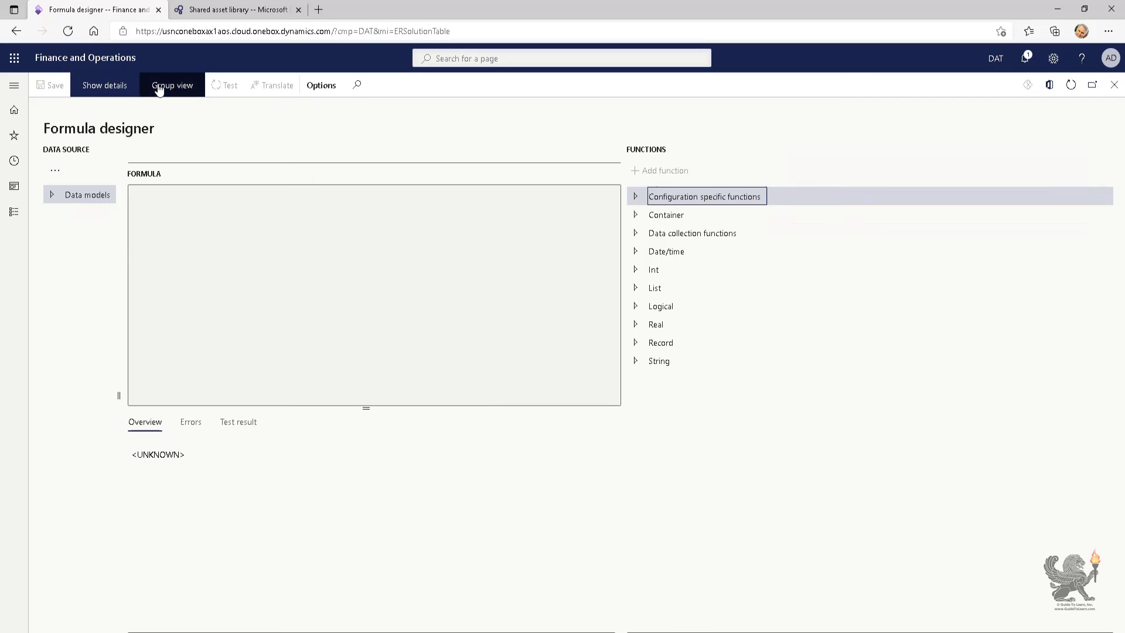
# Step: Expand Data models down to model ELA_MX and reveal the Company and Header record fields
pyautogui.click(52, 198)
pyautogui.click(53, 195)
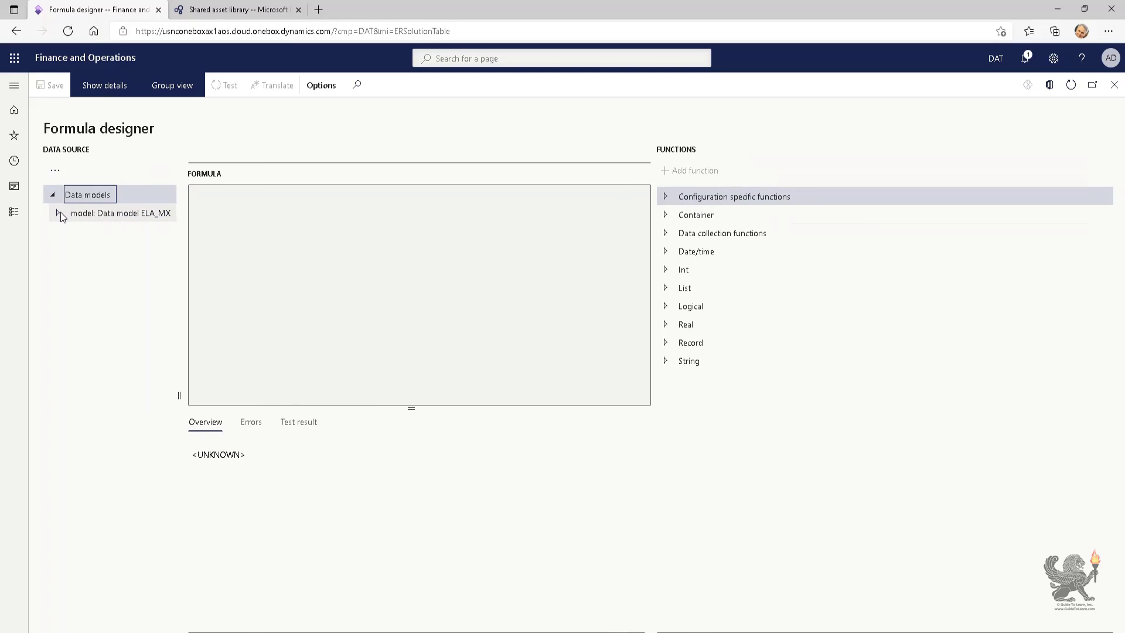
pyautogui.click(59, 213)
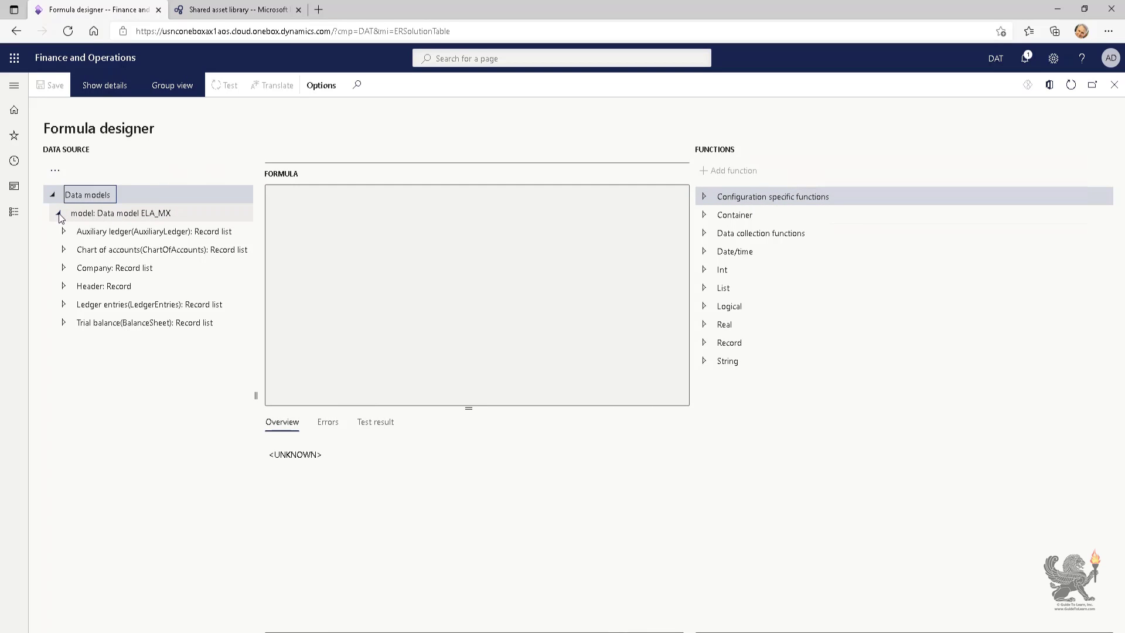
pyautogui.click(65, 269)
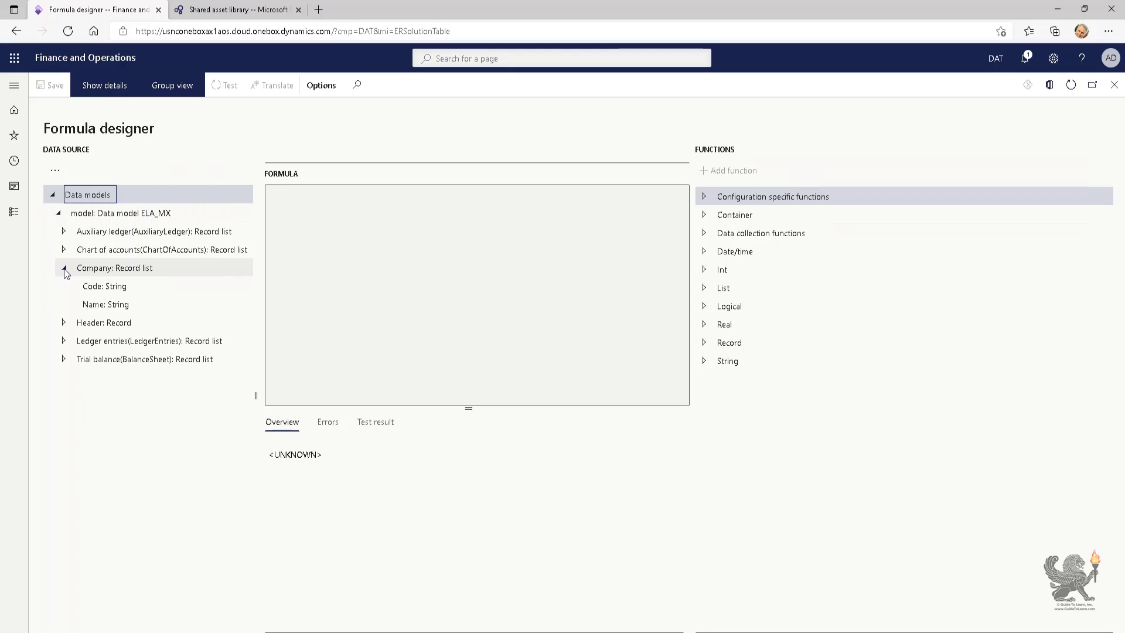
pyautogui.click(65, 323)
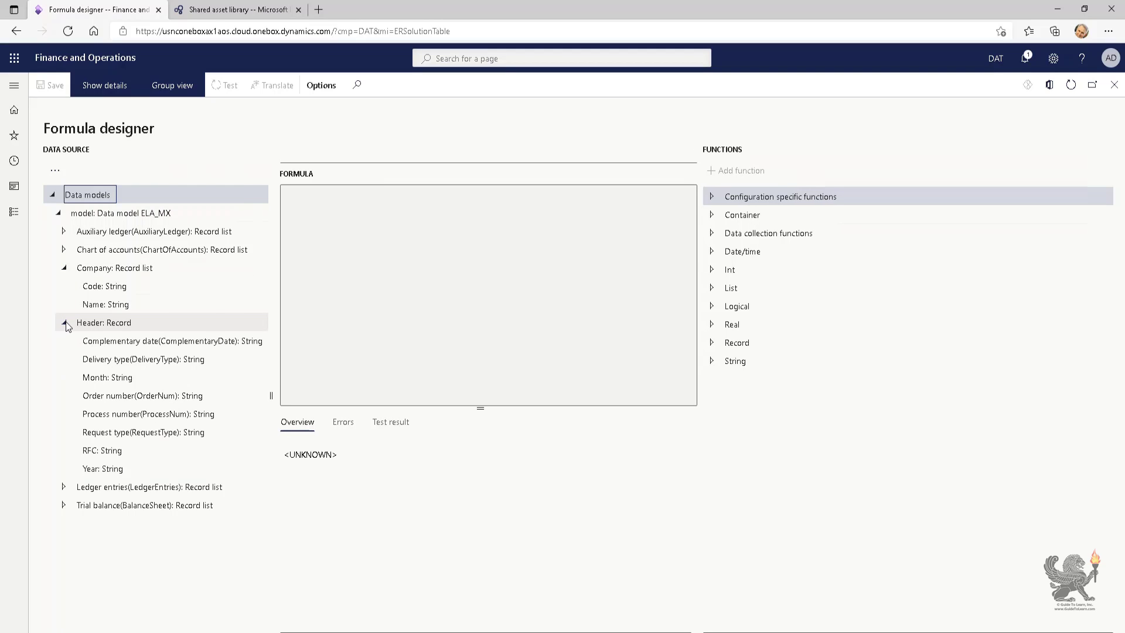